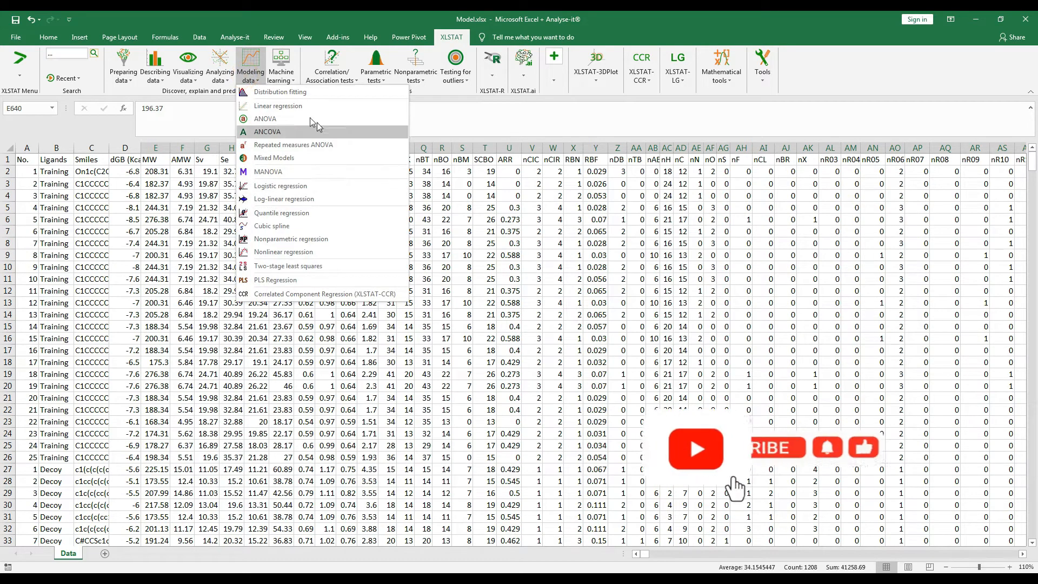
Start a linear regression and clear the existing ranges for the quantitative dependent and explanatory variables.
left_click(279, 106)
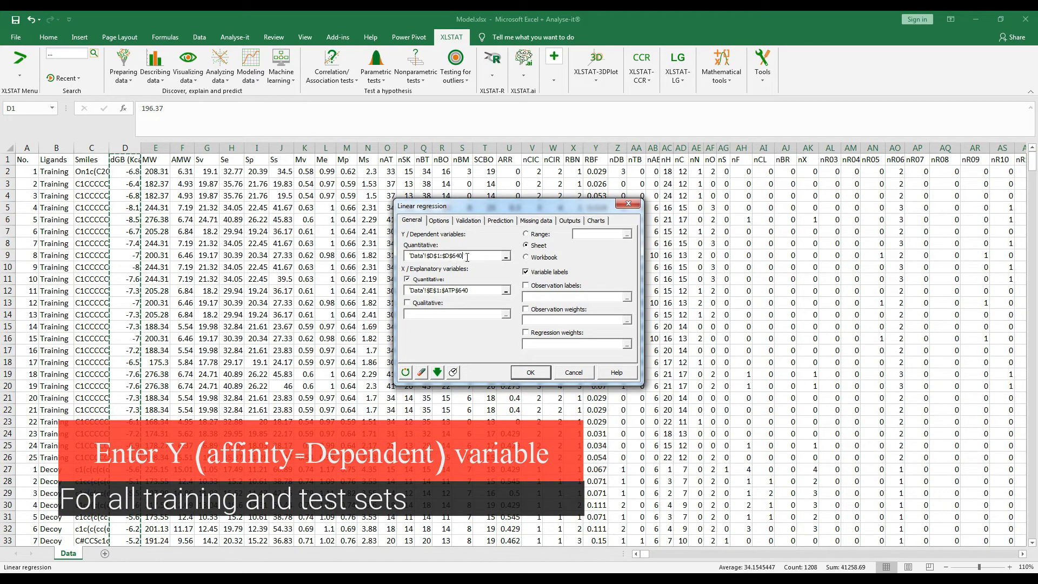
left_click_drag(467, 257, 382, 256)
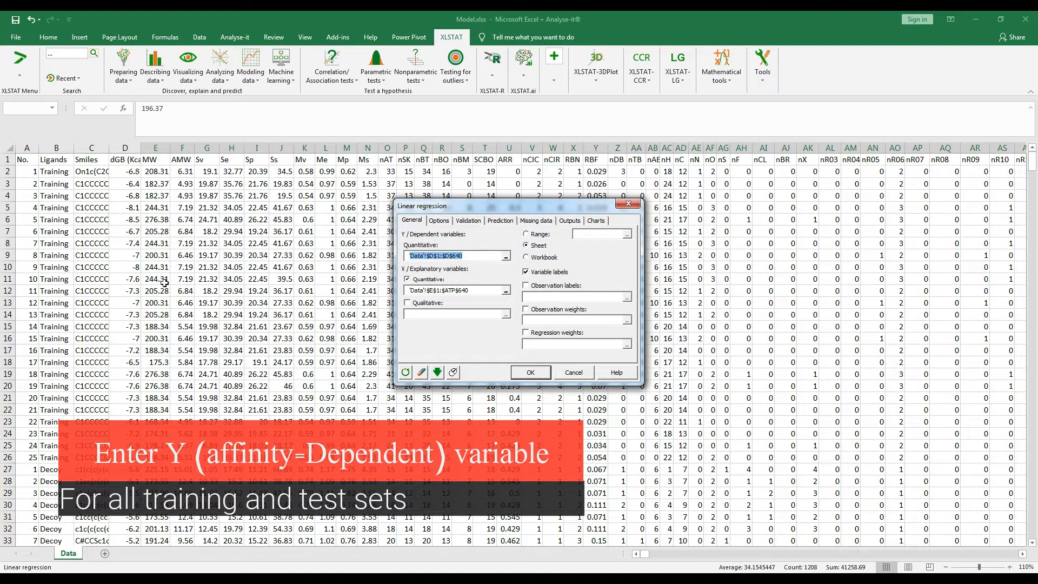
left_click(468, 257)
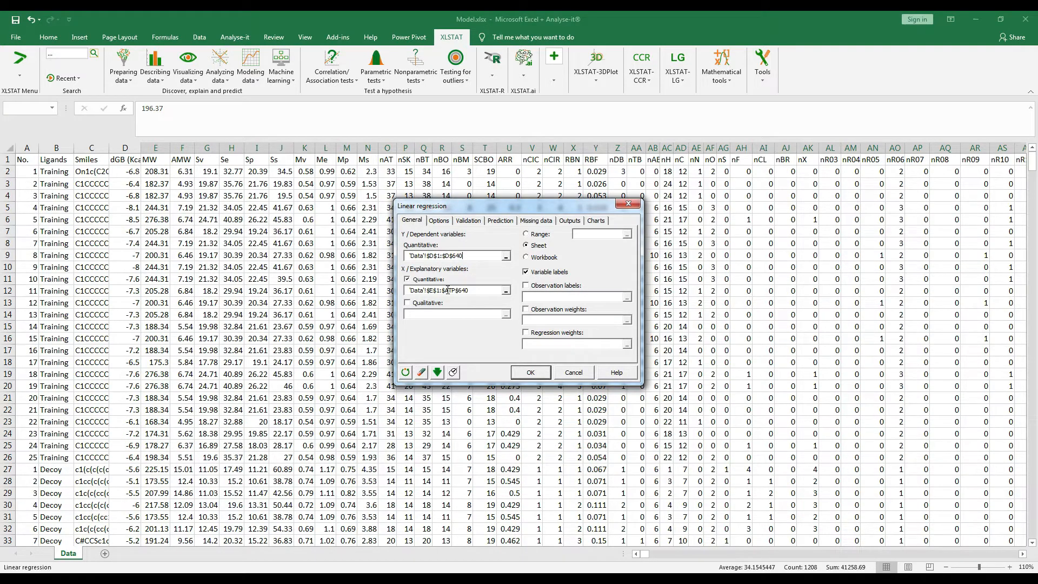
left_click_drag(492, 256, 378, 257)
key("Delete")
left_click_drag(482, 290, 364, 282)
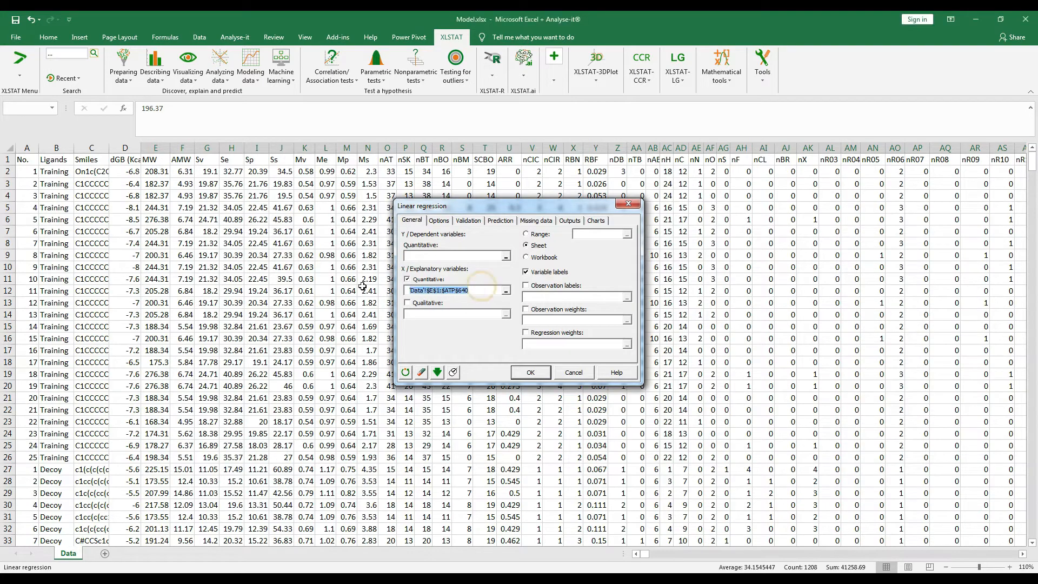
key("Delete")
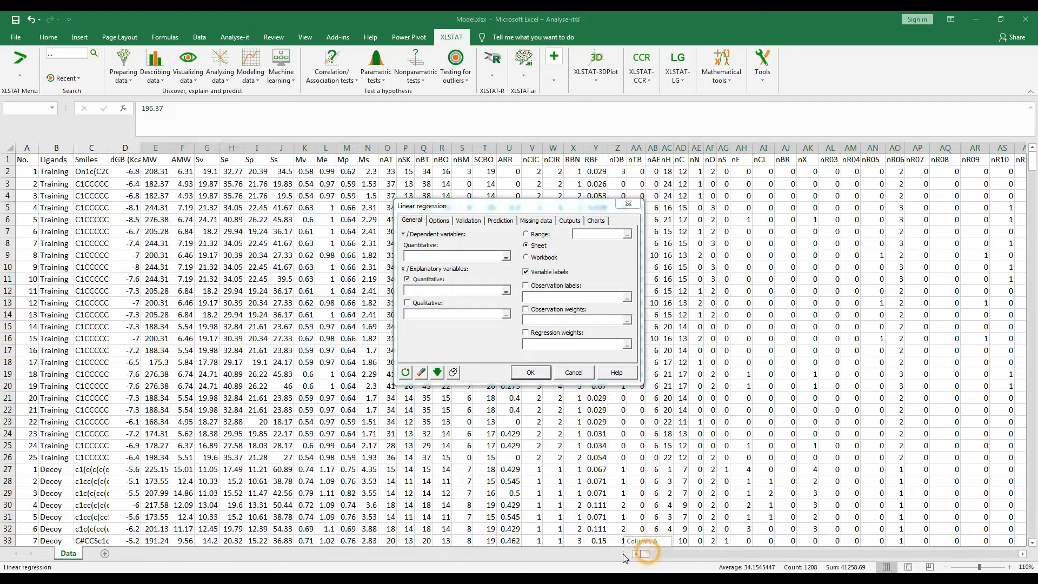
Set the quantitative dependent variable to the dGB column of the Data sheet, range D1:D640.
left_click_drag(651, 554, 625, 553)
left_click(127, 160)
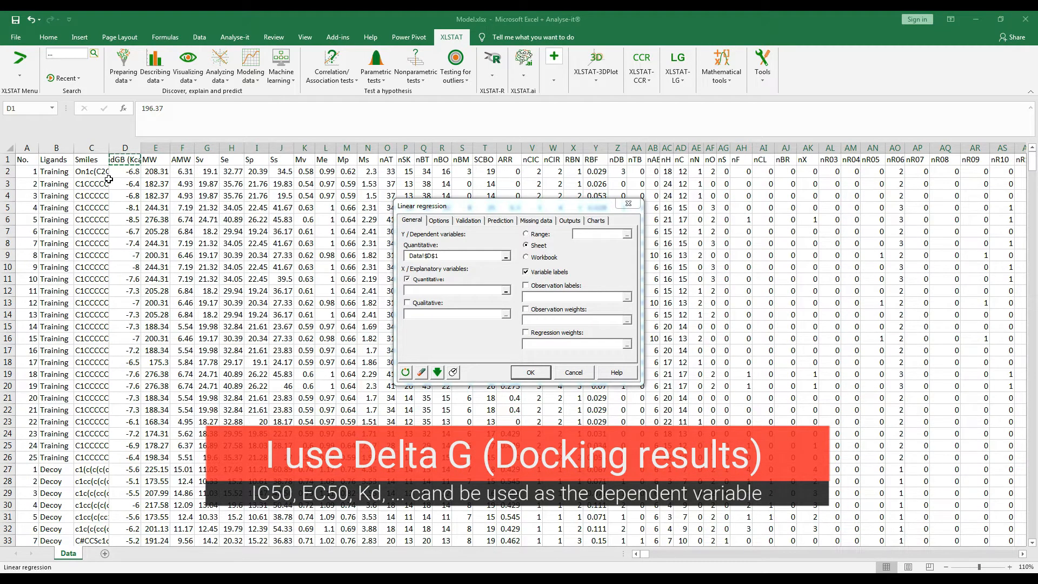
key("ctrl+shift+Down")
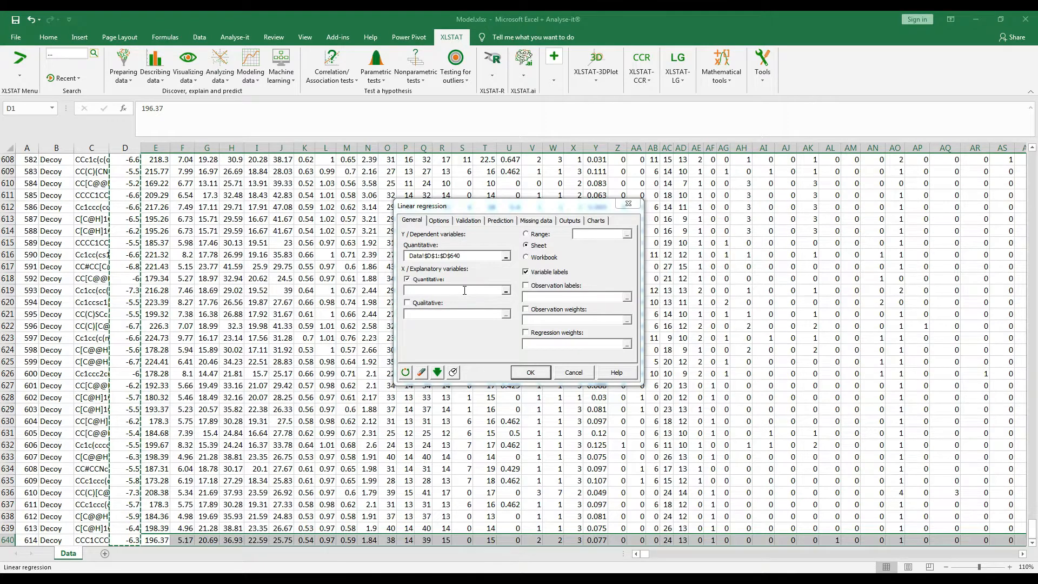
Set the quantitative explanatory variables to all descriptor columns of the Data sheet, range E1:ATP640.
left_click(464, 290)
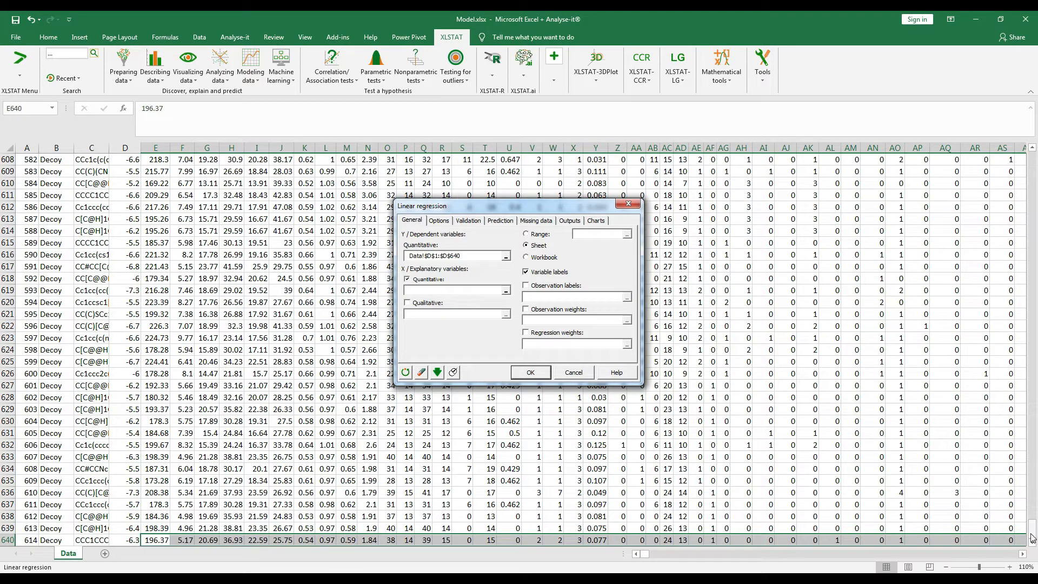
left_click_drag(1033, 538, 1031, 159)
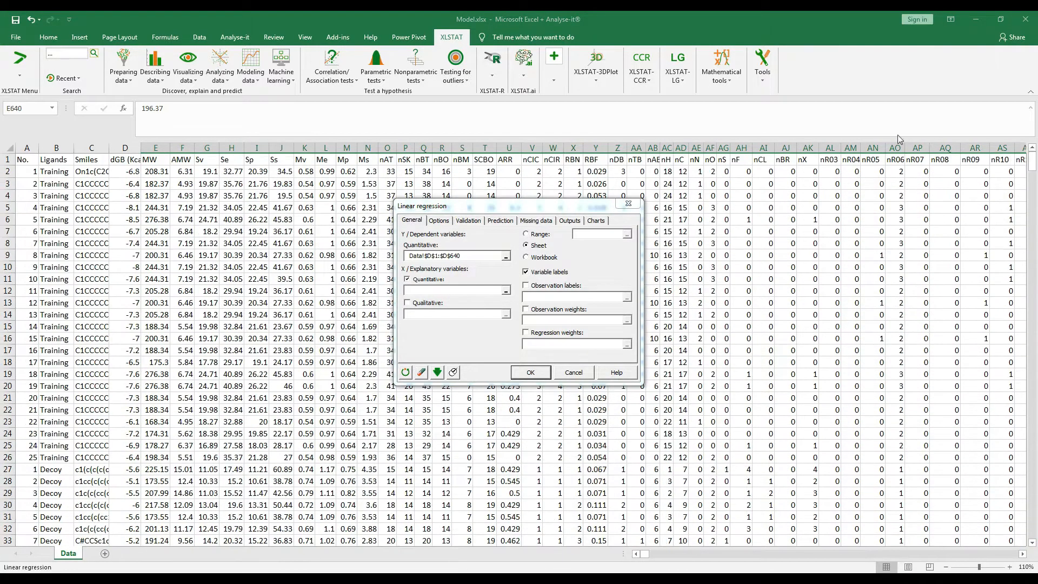
left_click(158, 161)
key("ctrl+shift+End")
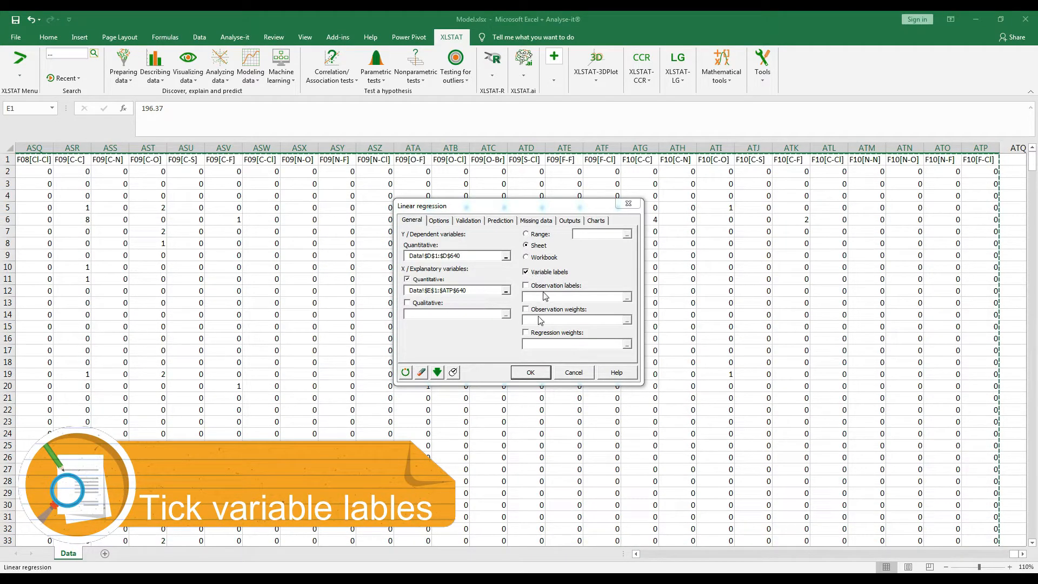
Choose Stepwise model selection with a removal probability of 0.05, and check the covariance corrections.
left_click(439, 221)
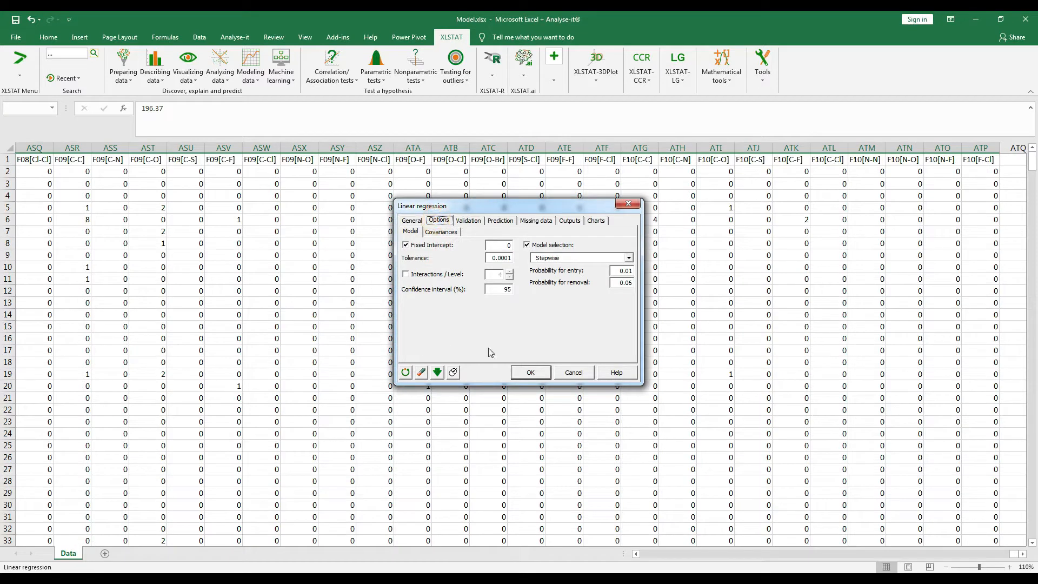
left_click(573, 259)
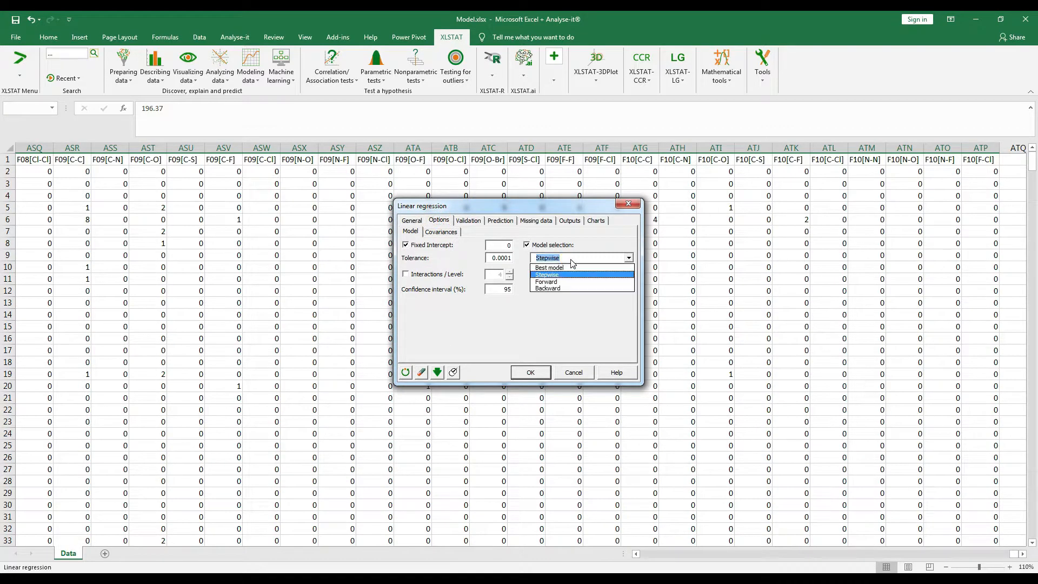
left_click(547, 278)
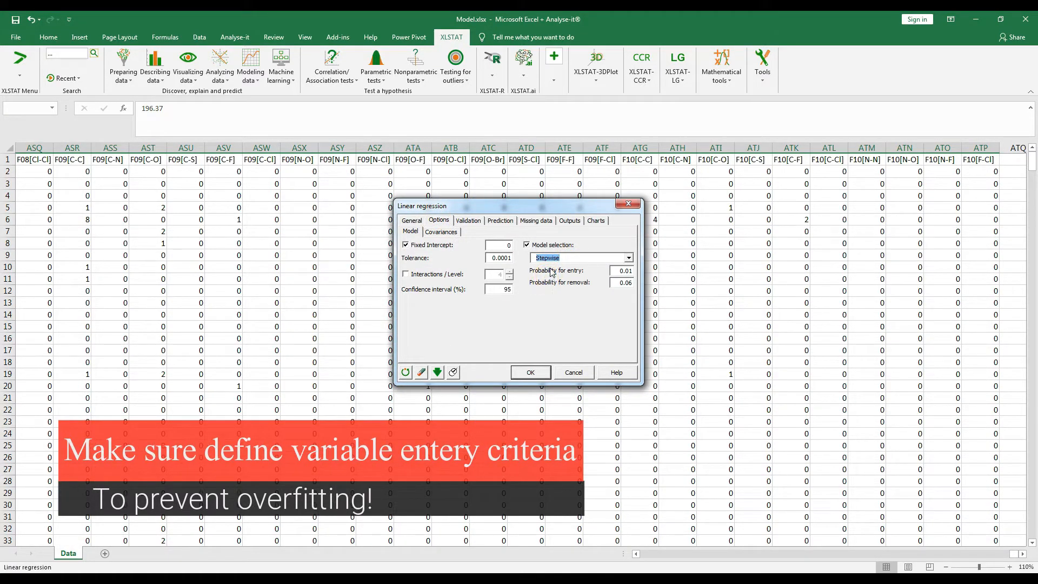
left_click(558, 315)
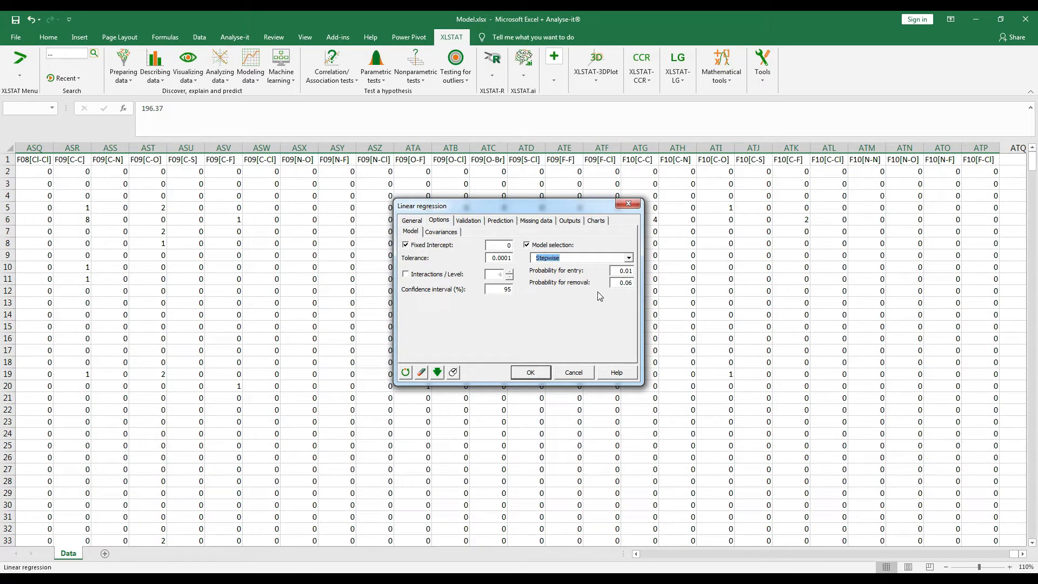
left_click_drag(625, 283, 633, 284)
left_click(548, 319)
left_click(443, 232)
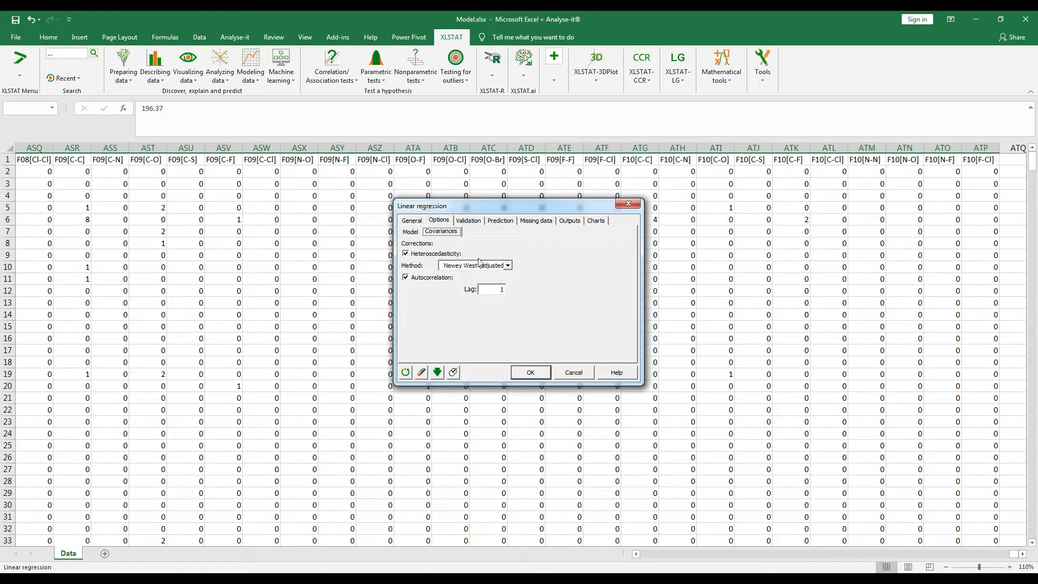
Define the validation set as the N last rows with 614 observations.
left_click(468, 220)
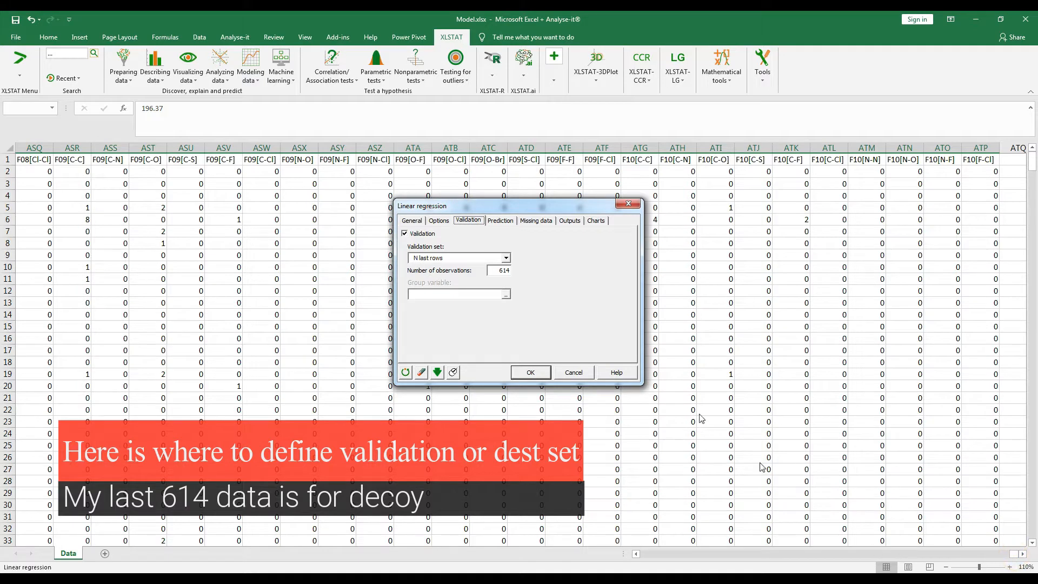
left_click(431, 259)
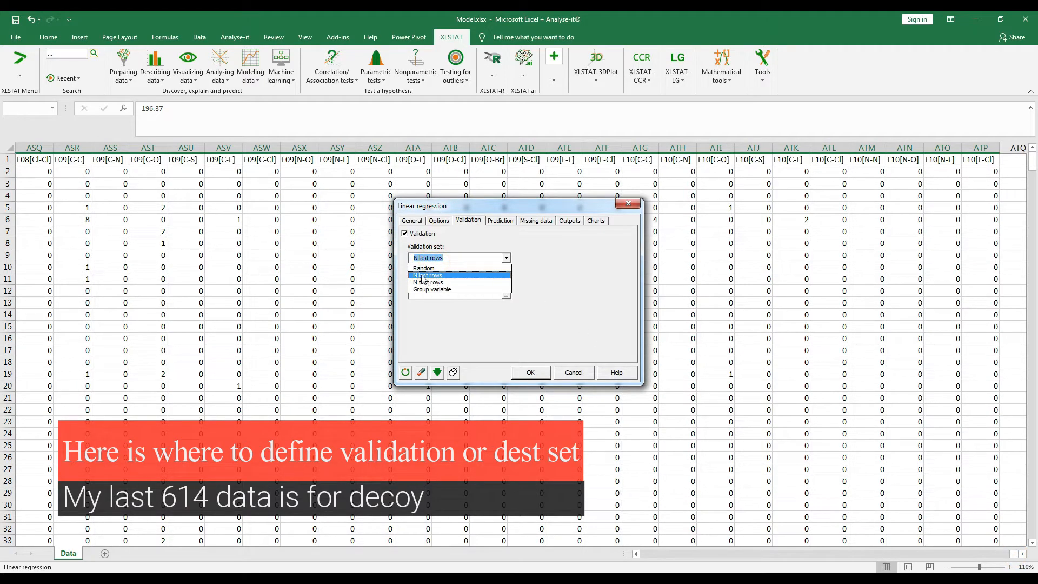
left_click(423, 276)
double_click(501, 270)
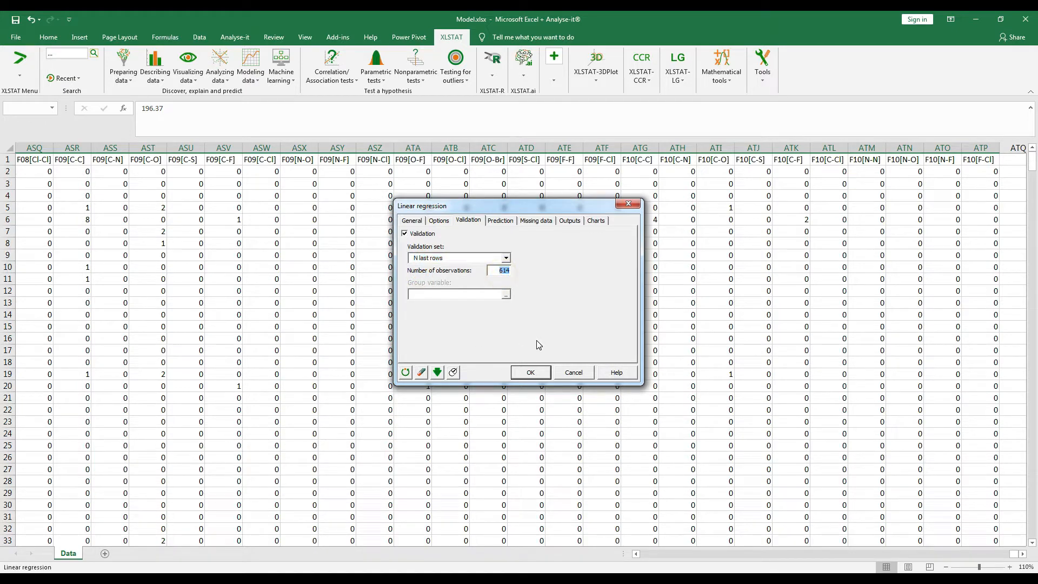
Review the prediction settings and set missing data handling to not accept missing data.
left_click(500, 221)
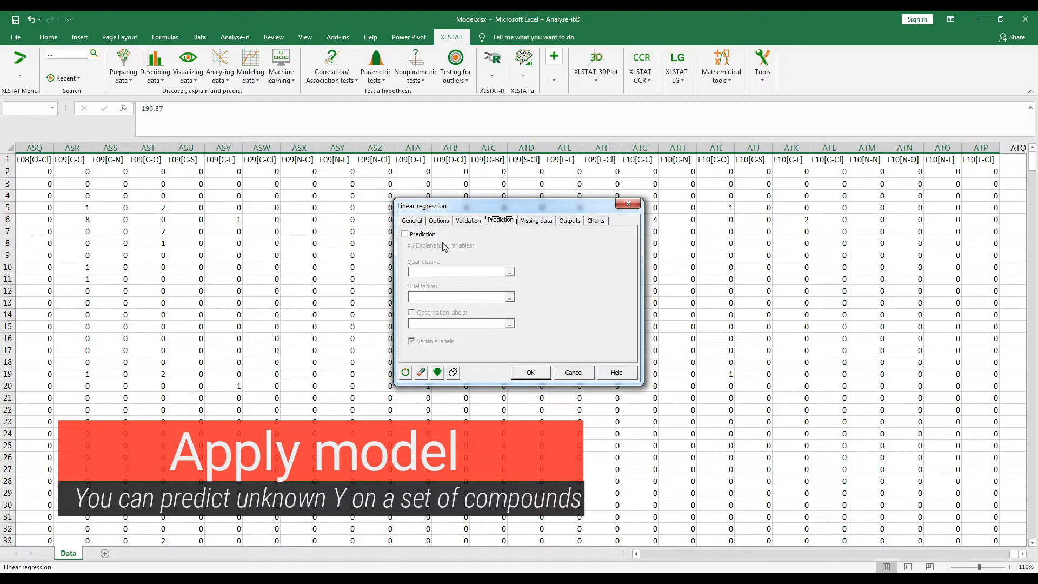
left_click(541, 222)
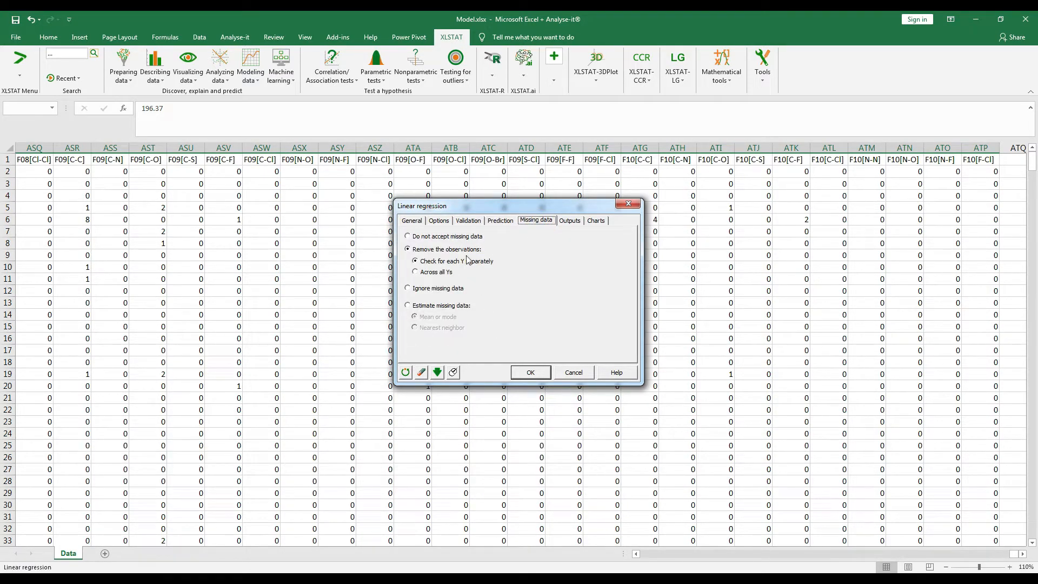
left_click(424, 236)
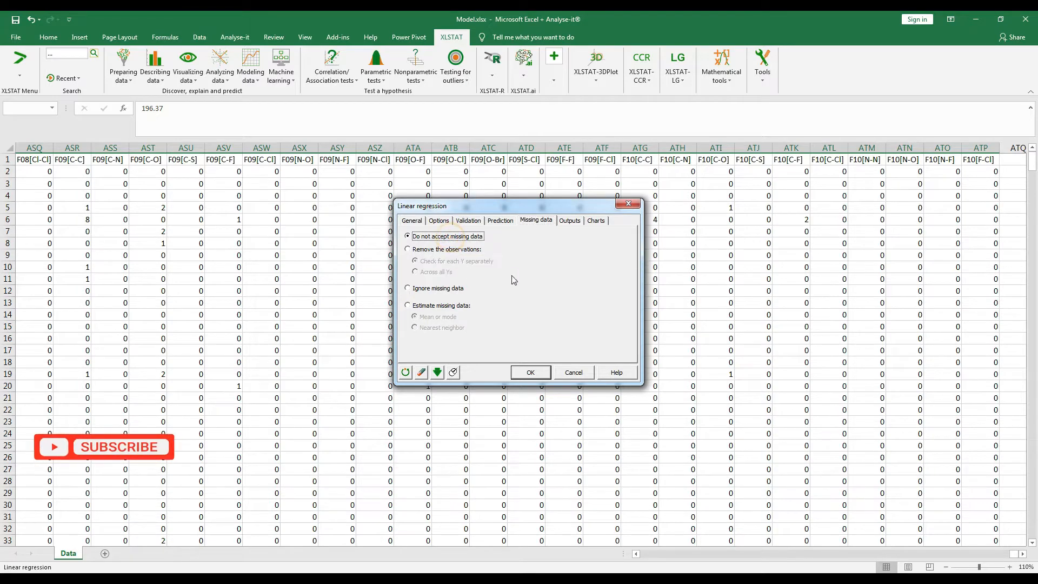
Exclude Correlations and the X values from the regression outputs, and check the contrasts and test assumptions settings.
left_click(567, 222)
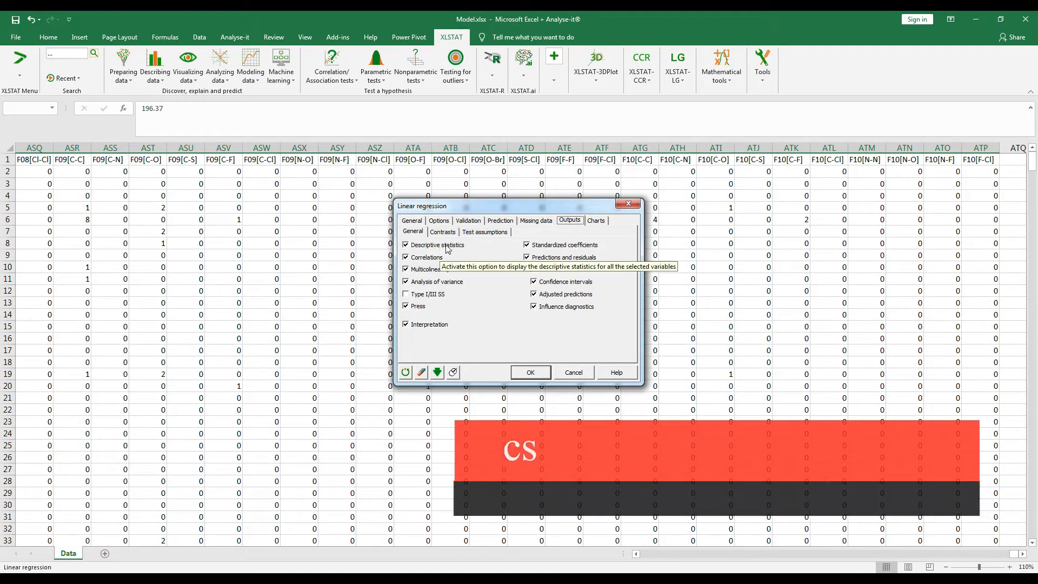
left_click(425, 257)
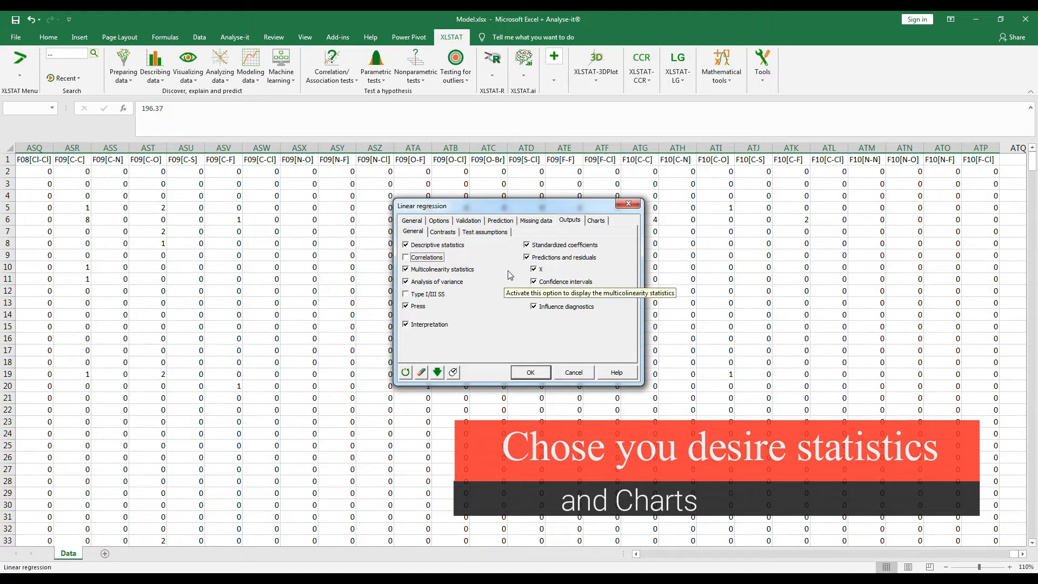
left_click(534, 269)
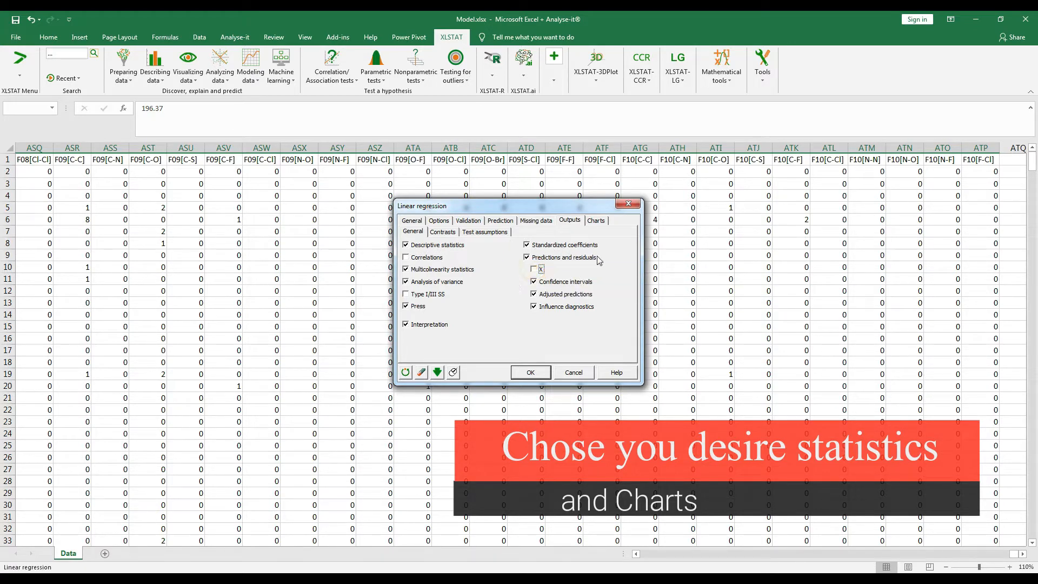
left_click(447, 234)
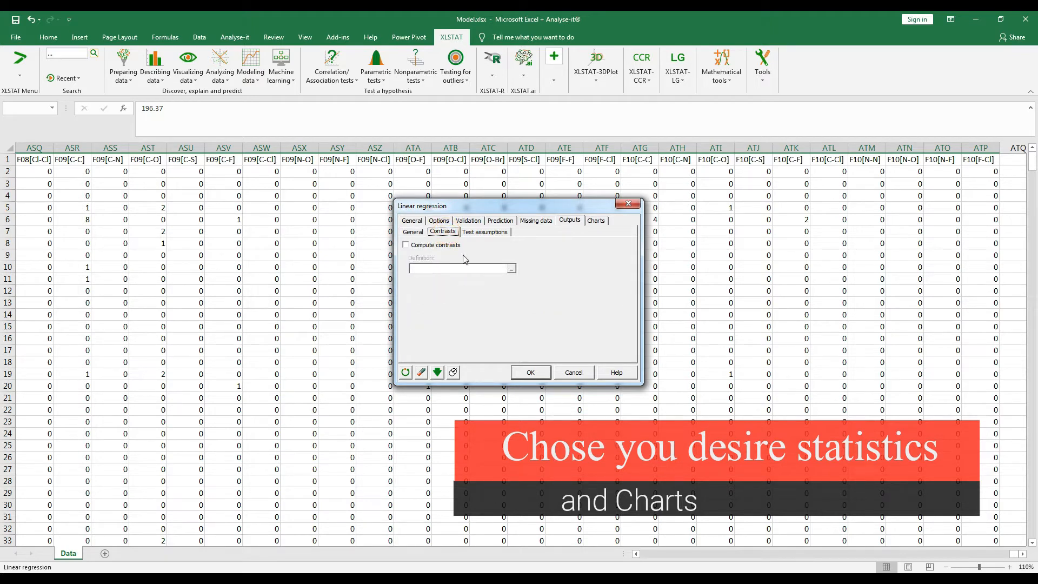
left_click(485, 232)
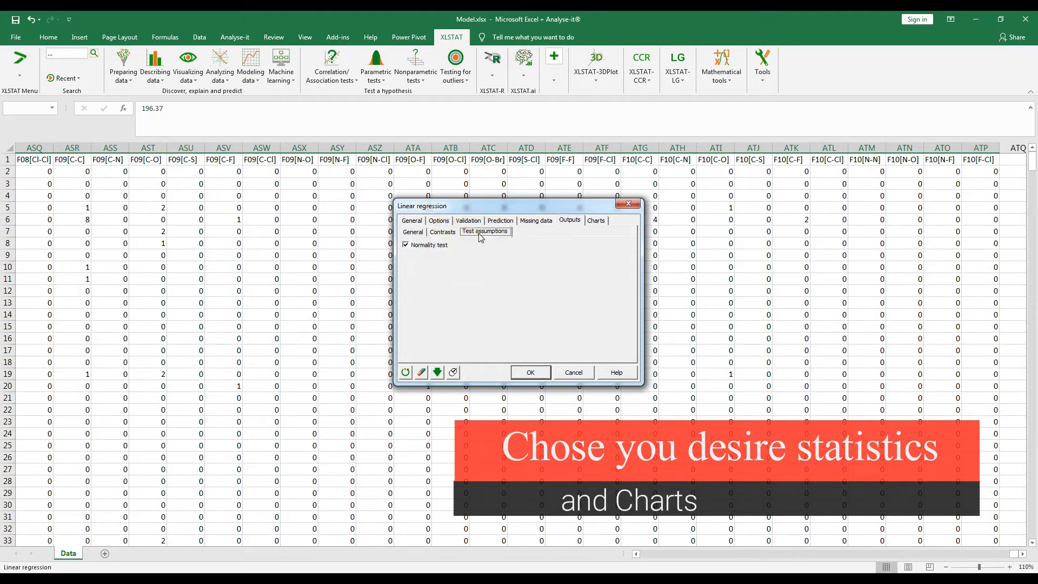
Check the regression chart options, run the linear regression and accept the list of selections.
left_click(595, 221)
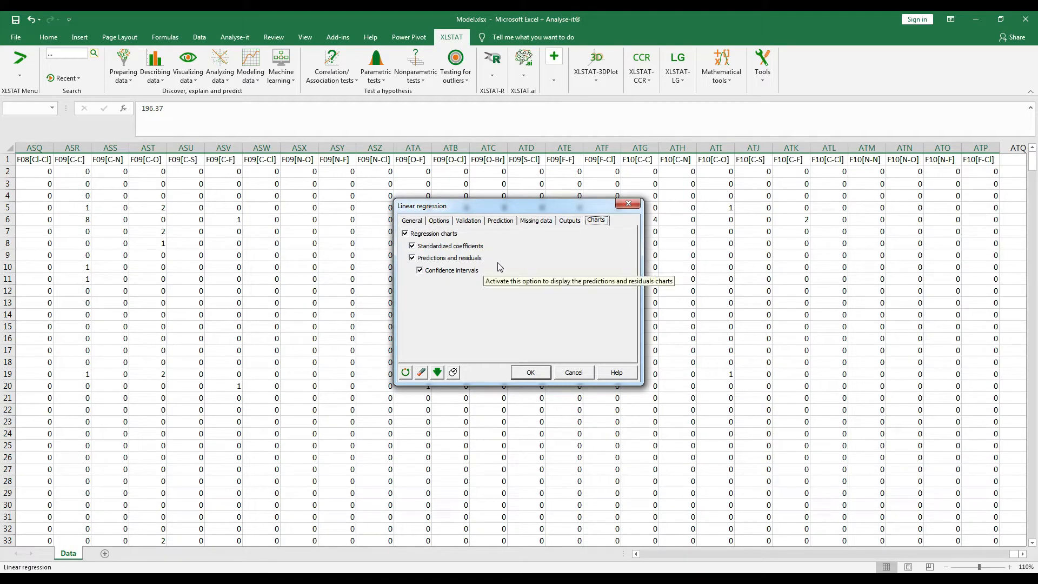
left_click(527, 373)
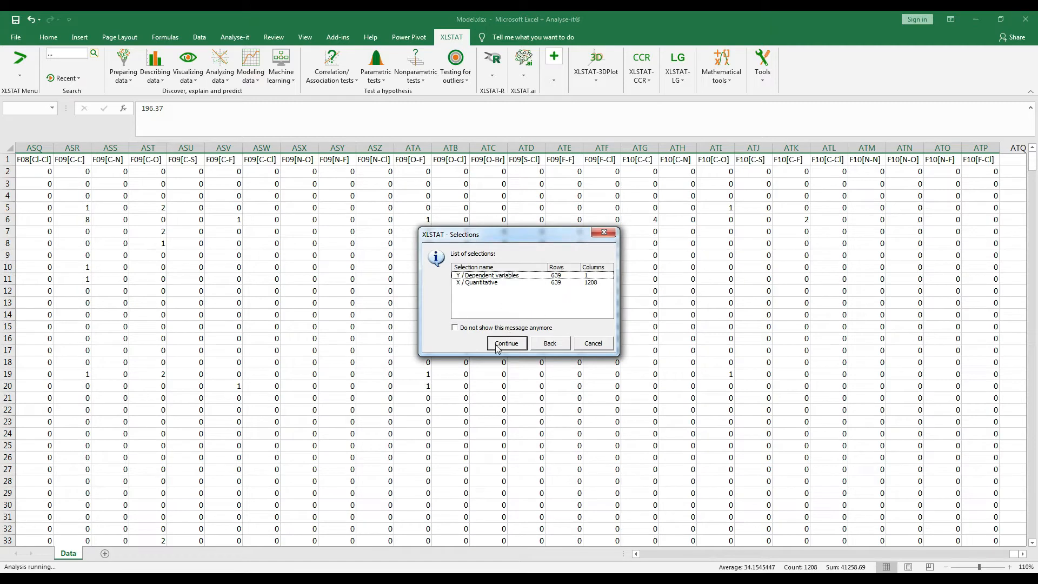
left_click(498, 347)
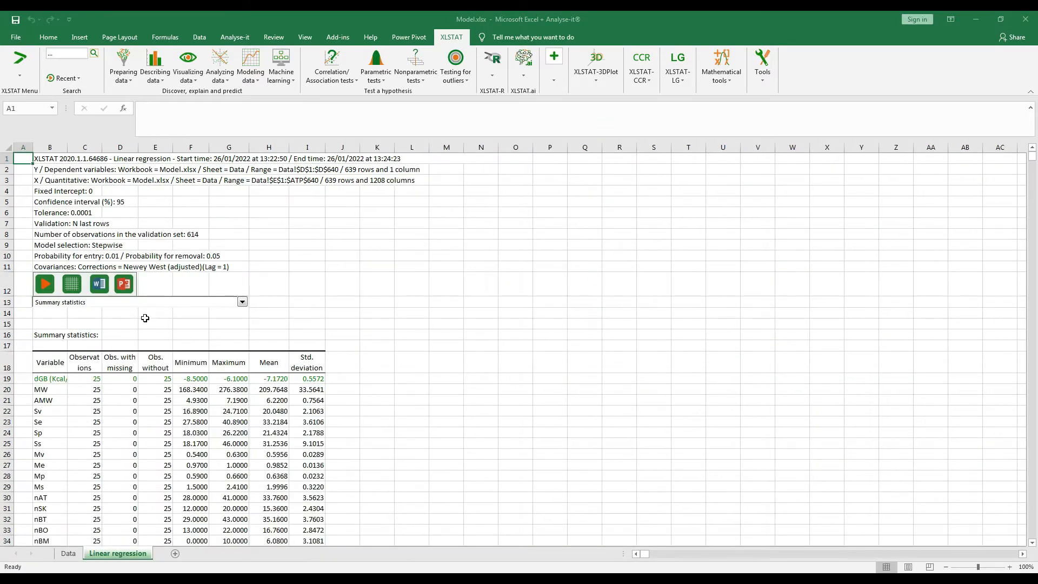
Go to the goodness of fit statistics in the regression report and examine them with the variables selection summary.
left_click(303, 313)
scroll(304, 313, "down", 4)
scroll(284, 307, "up", 2)
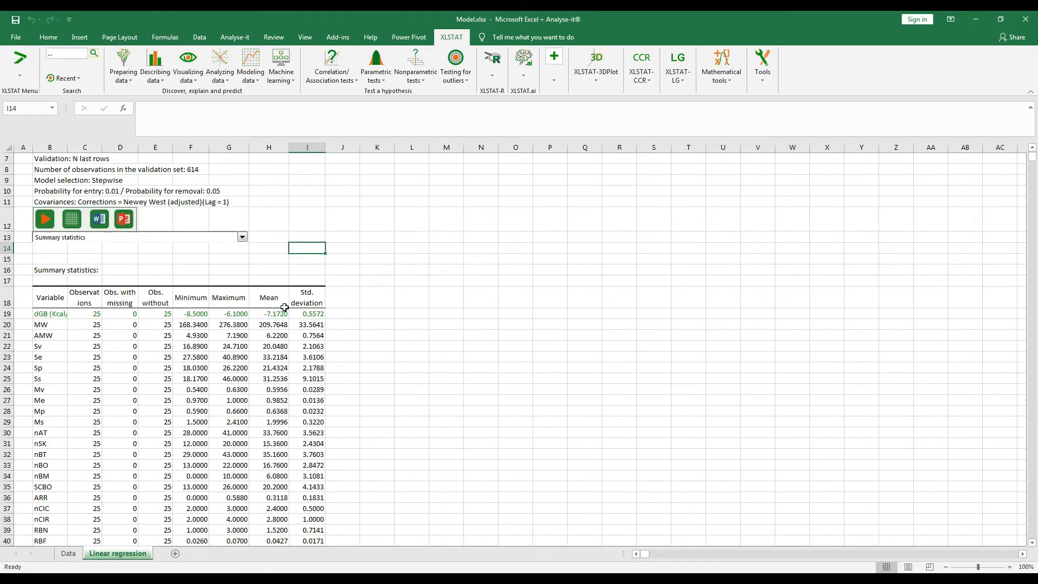
left_click(242, 237)
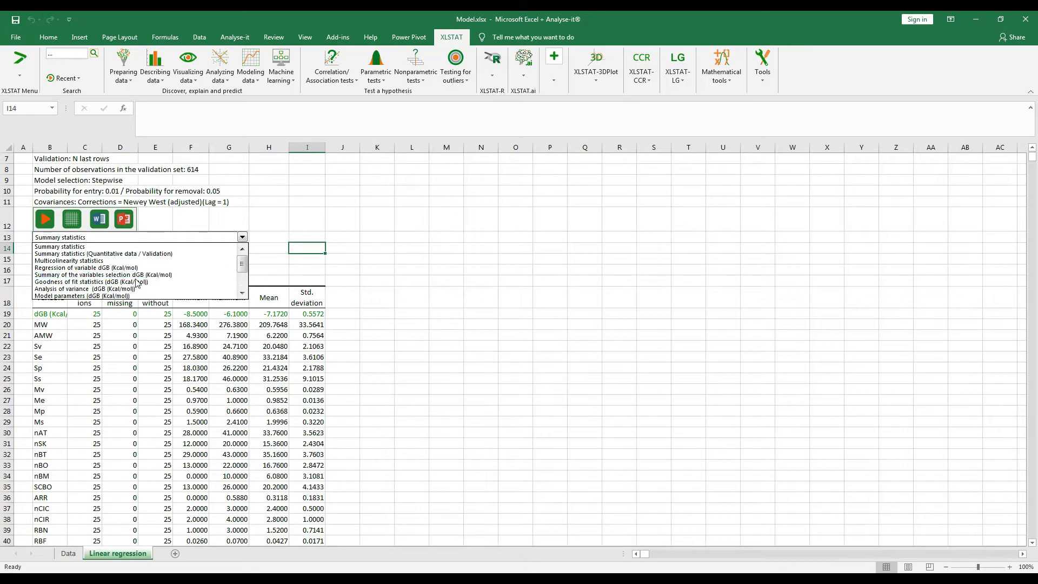
left_click(86, 280)
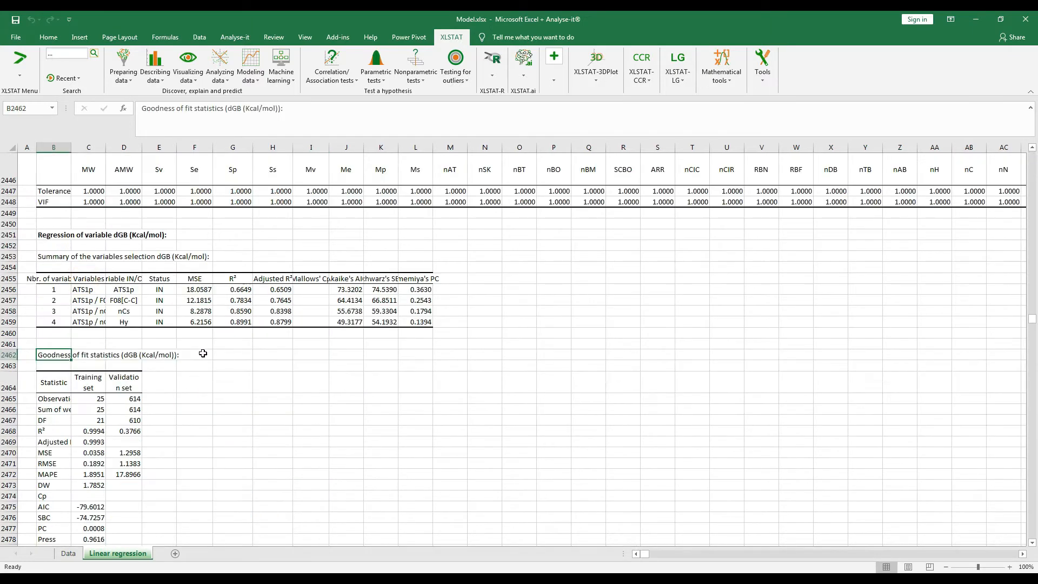
left_click(202, 347)
scroll(214, 384, "down", 3)
scroll(212, 385, "up", 2)
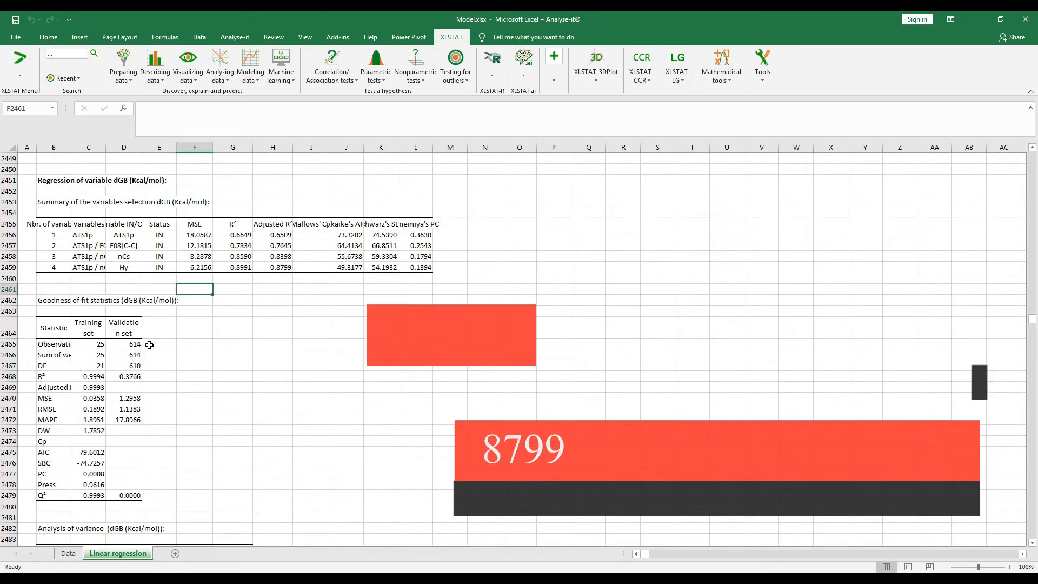
Widen column C to fit the variable names, and select the variables cell of the four-variable model in the selection summary.
left_click_drag(107, 148, 170, 144)
left_click(54, 203)
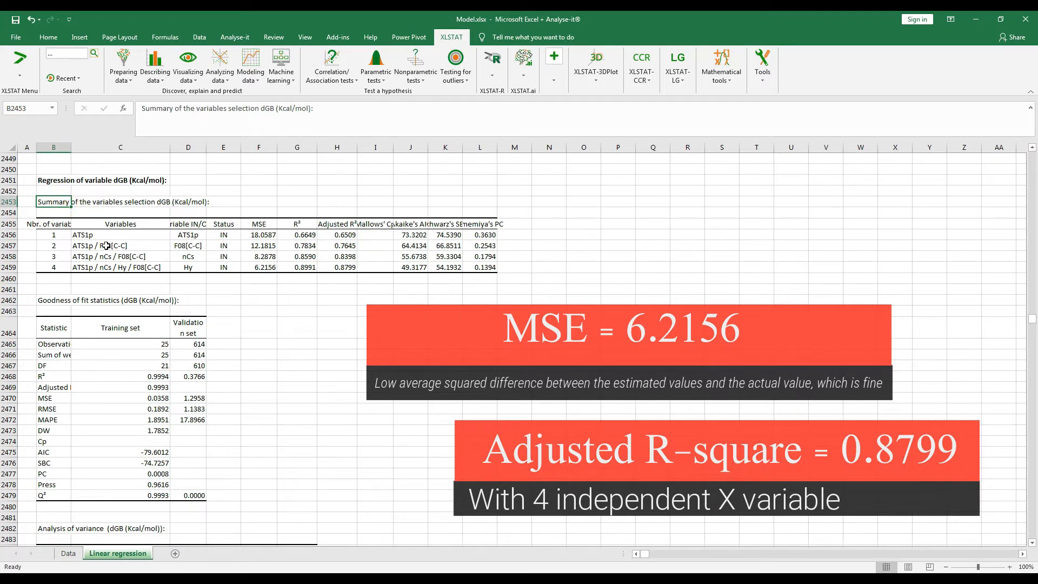
left_click_drag(103, 236, 103, 258)
left_click(107, 264)
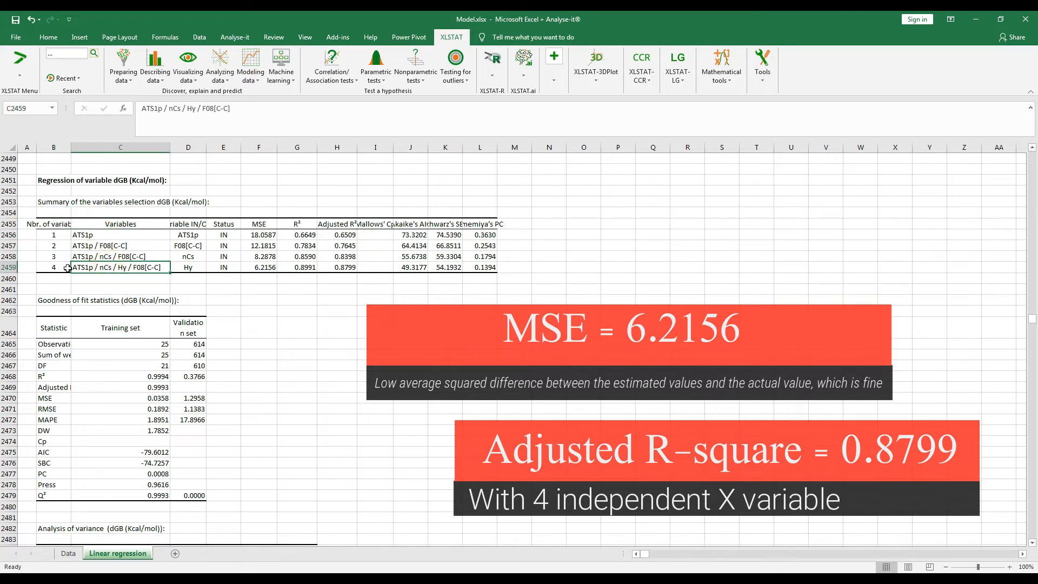
Check the adjusted R² of the four-variable model and widen columns H to L to fit the selection summary's headers.
left_click(343, 267)
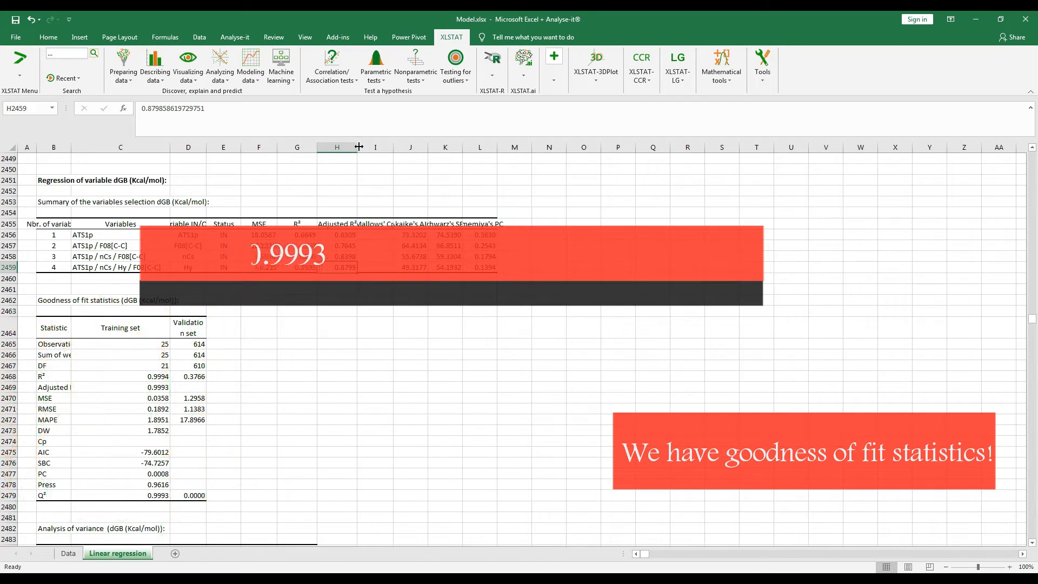
left_click_drag(359, 147, 559, 150)
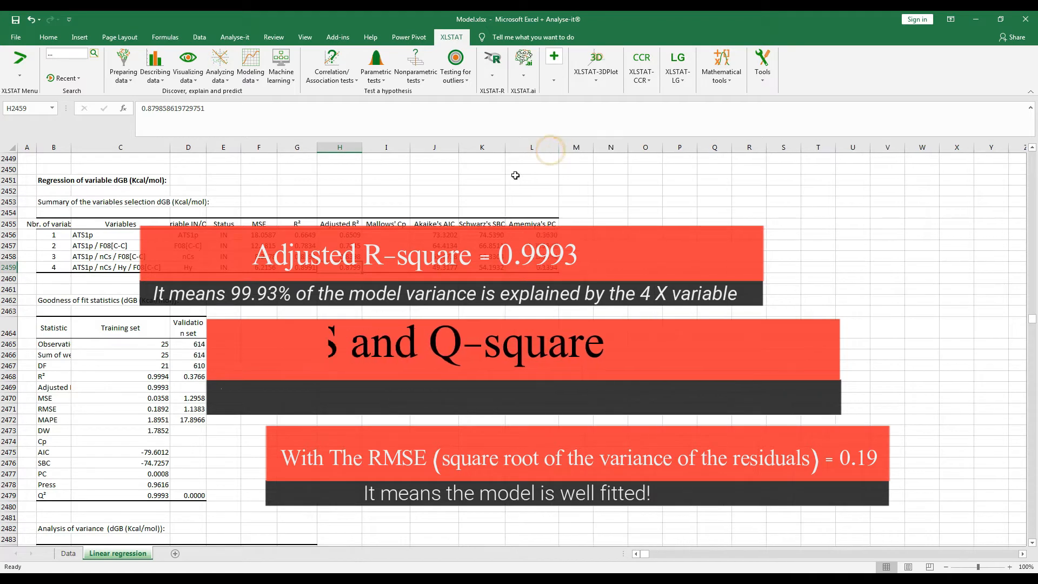
left_click(222, 328)
Examine the training-set observations, MSE, RMSE and Press values in the goodness of fit statistics.
scroll(217, 327, "down", 1)
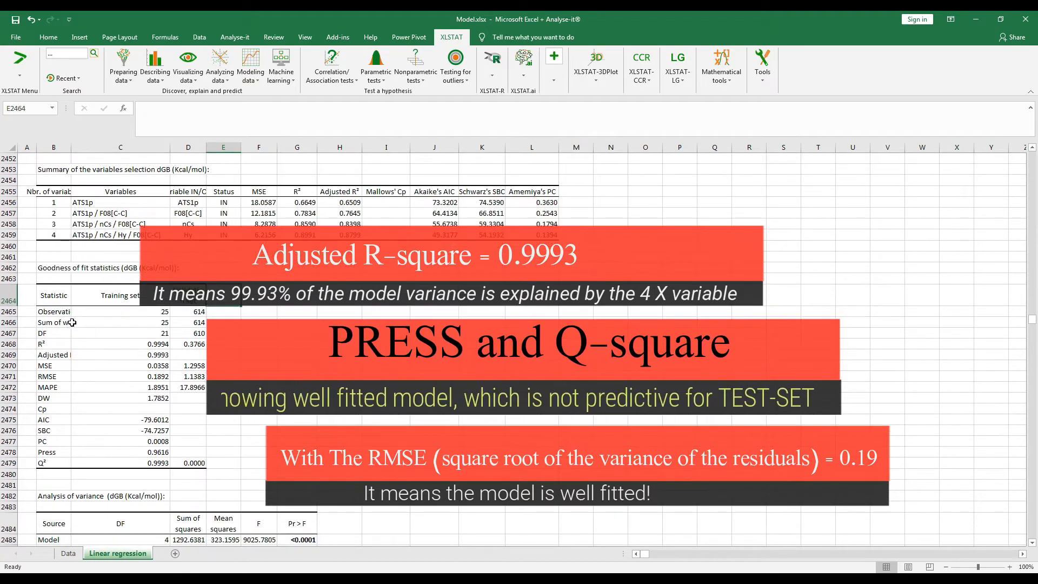
left_click(54, 315)
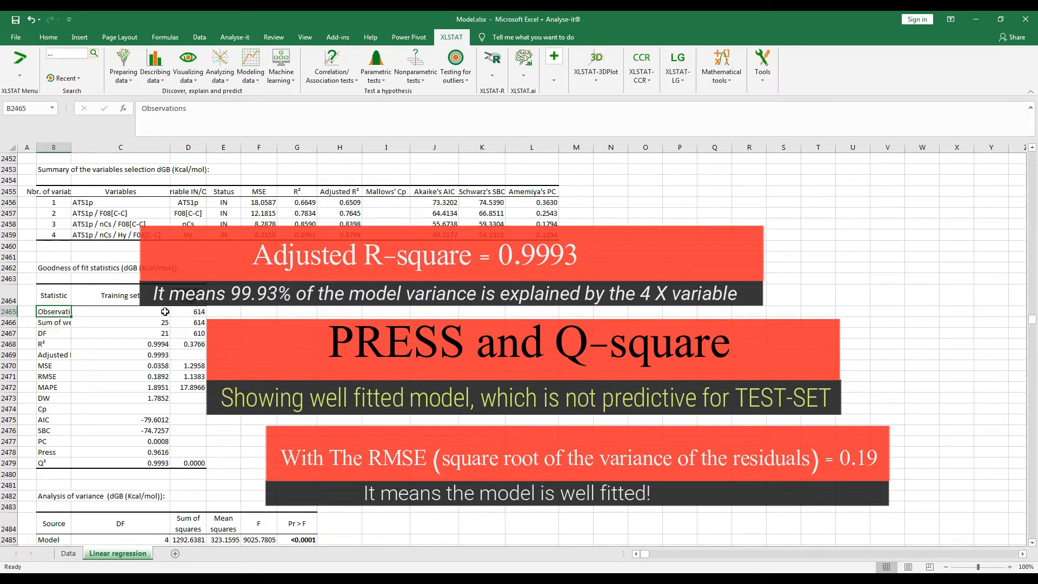
left_click(165, 312)
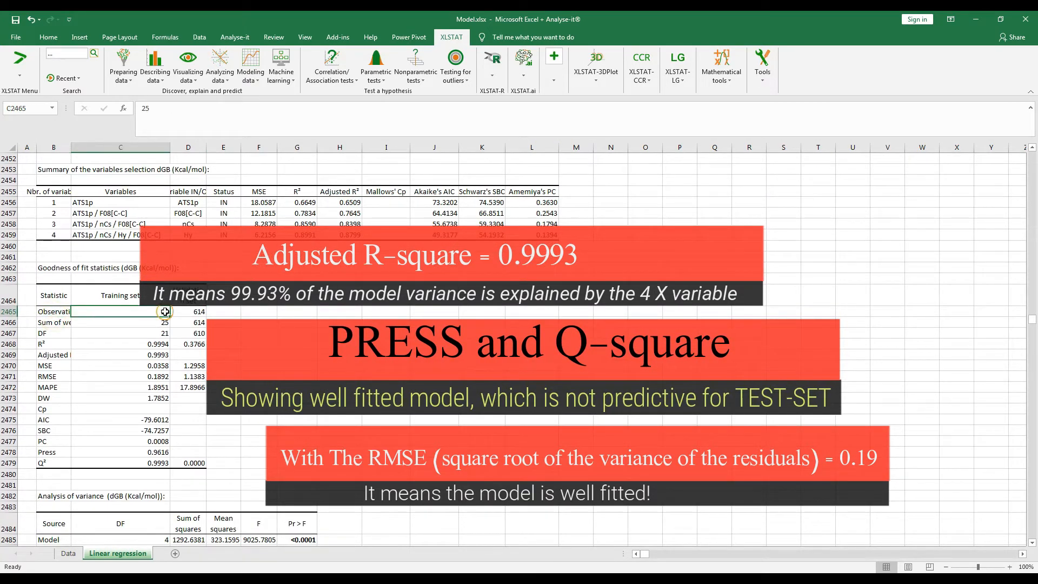
left_click(123, 366)
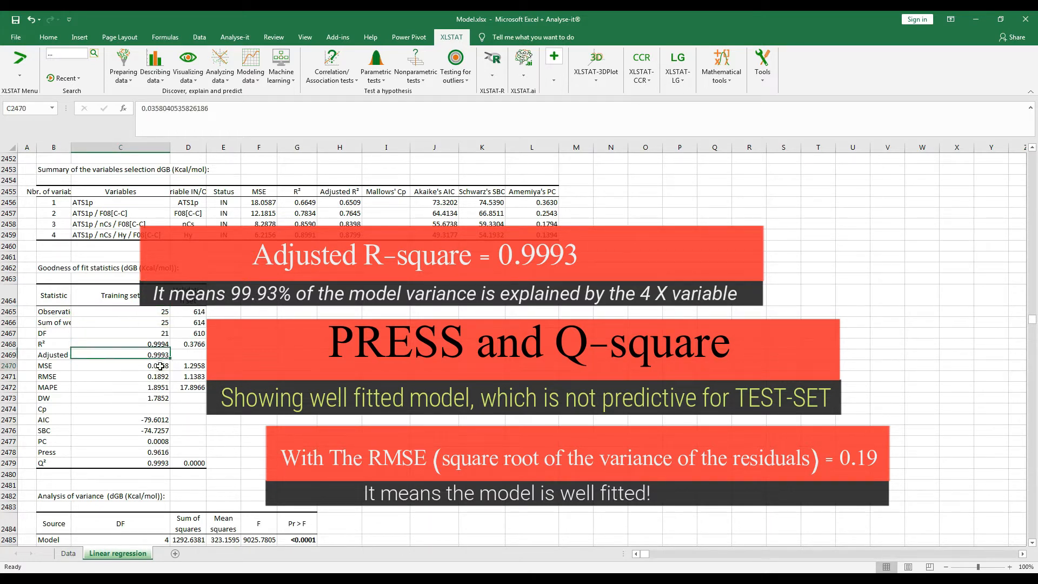
left_click(47, 376)
left_click(142, 376)
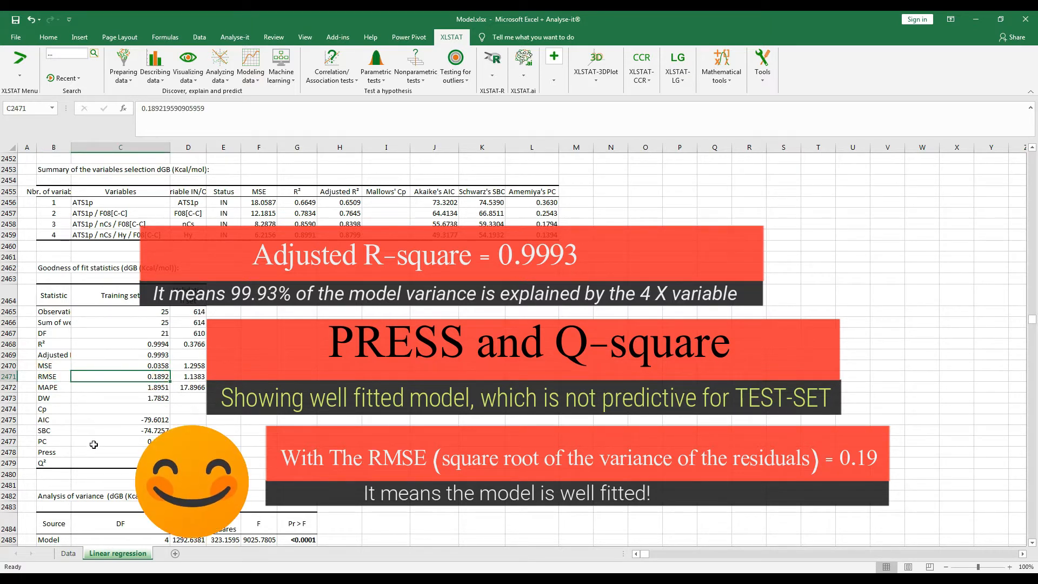
left_click(154, 452)
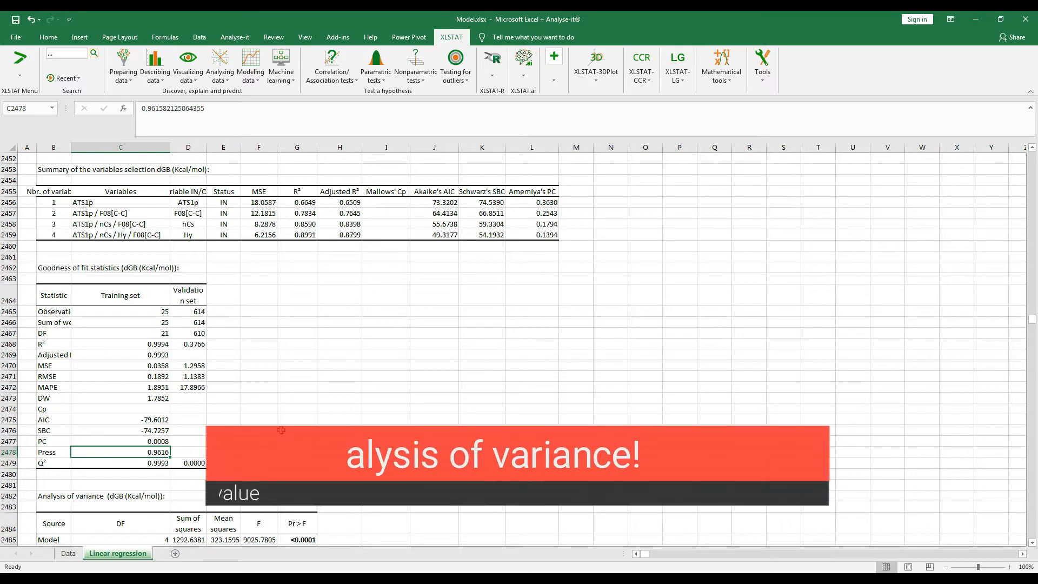
Examine the model's Pr > F value in the analysis of variance table.
scroll(261, 449, "down", 6)
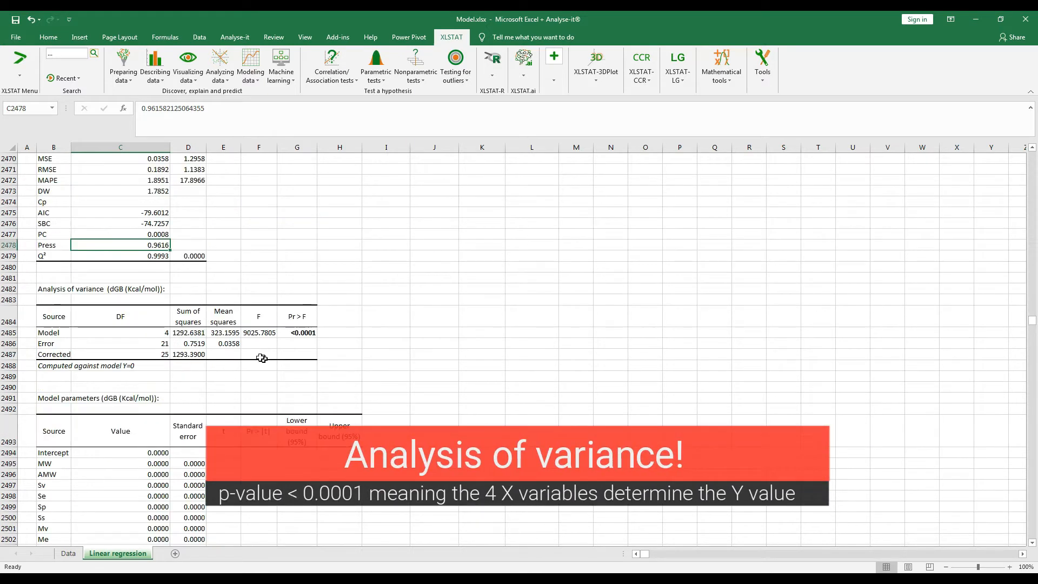
left_click(309, 336)
left_click(624, 386)
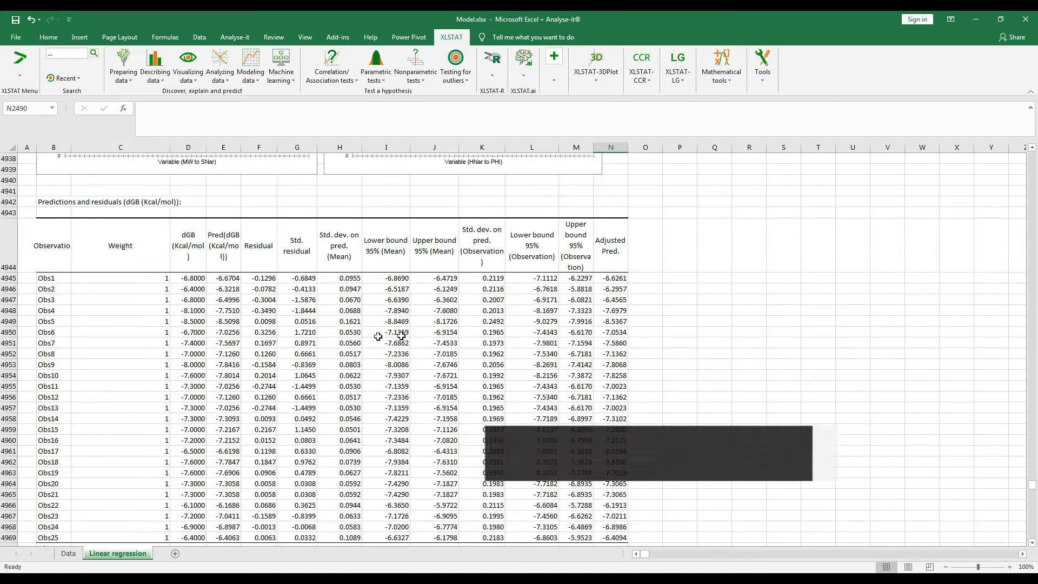
Select the training observations Obs1 to Obs25 in the predictions and residuals table, and compare Obs1's adjusted prediction, prediction and residual.
scroll(378, 337, "down", 2)
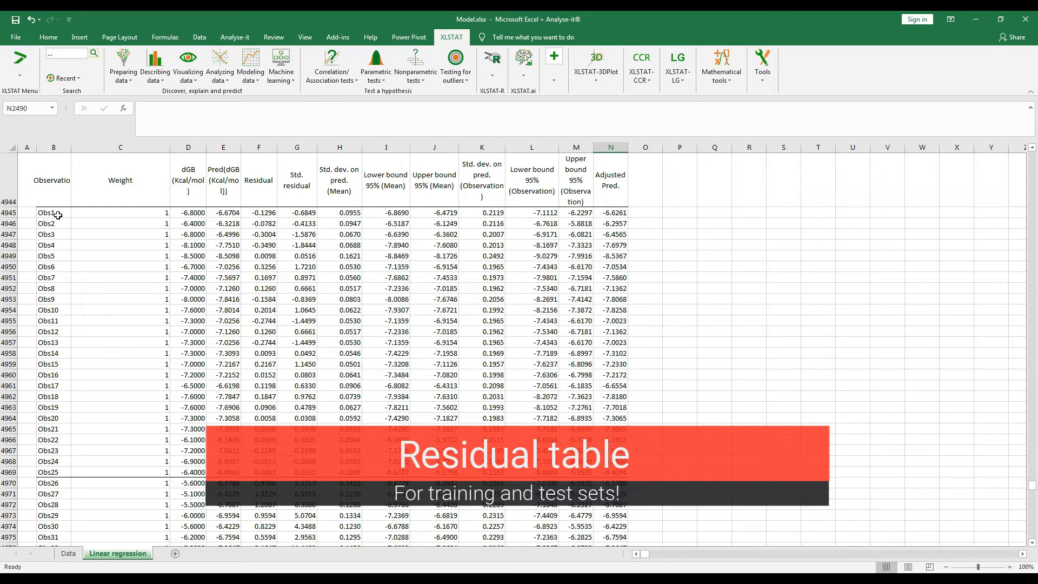
left_click_drag(59, 214, 78, 475)
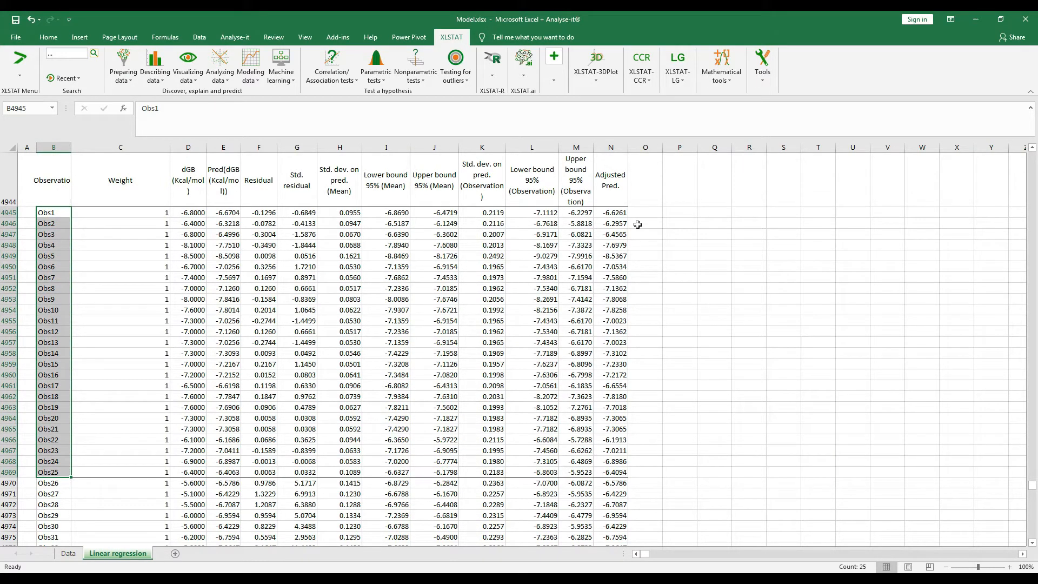
left_click(616, 214)
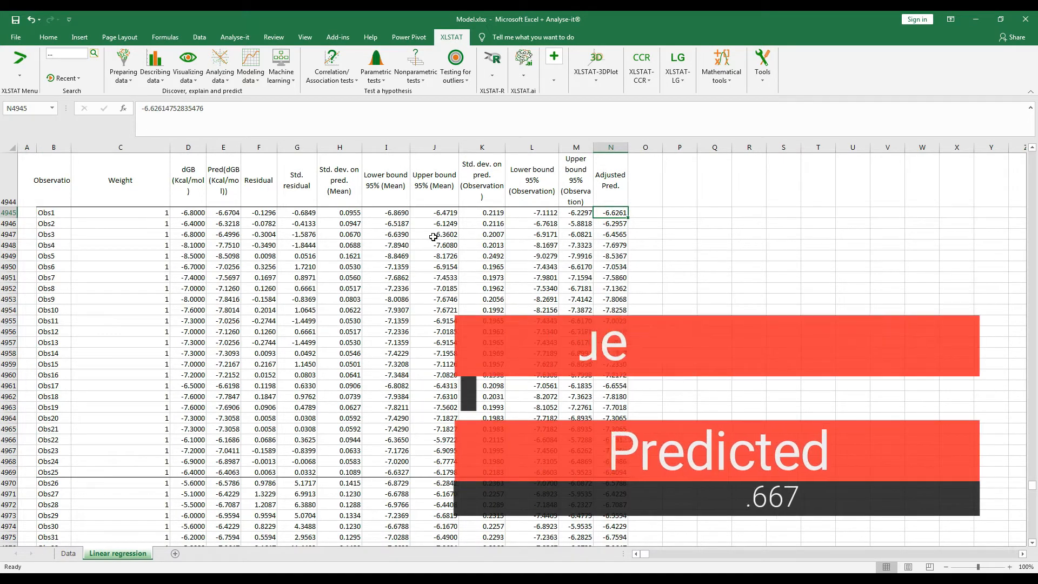
left_click(231, 215, "ctrl")
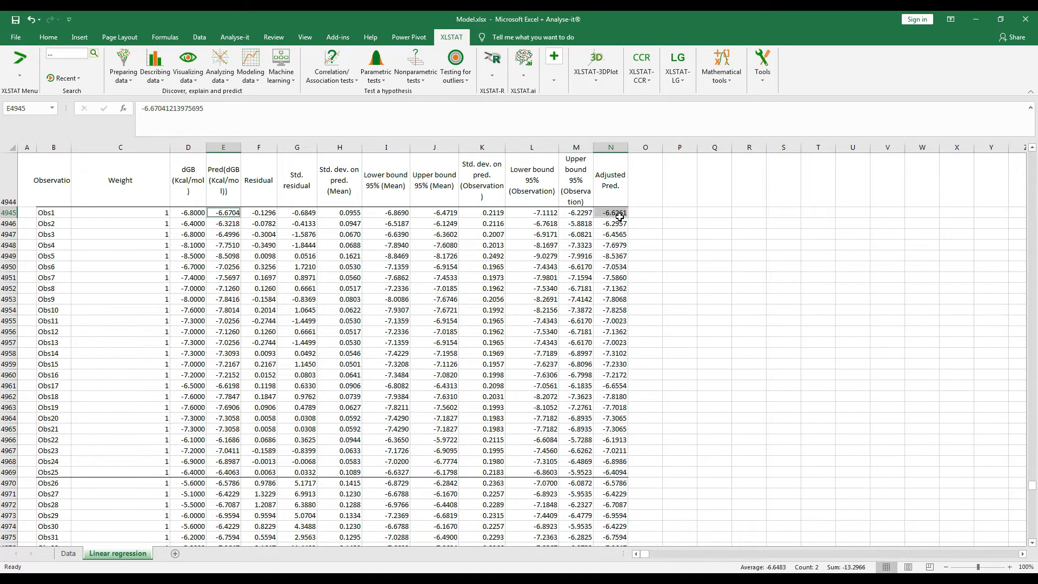
left_click(258, 215)
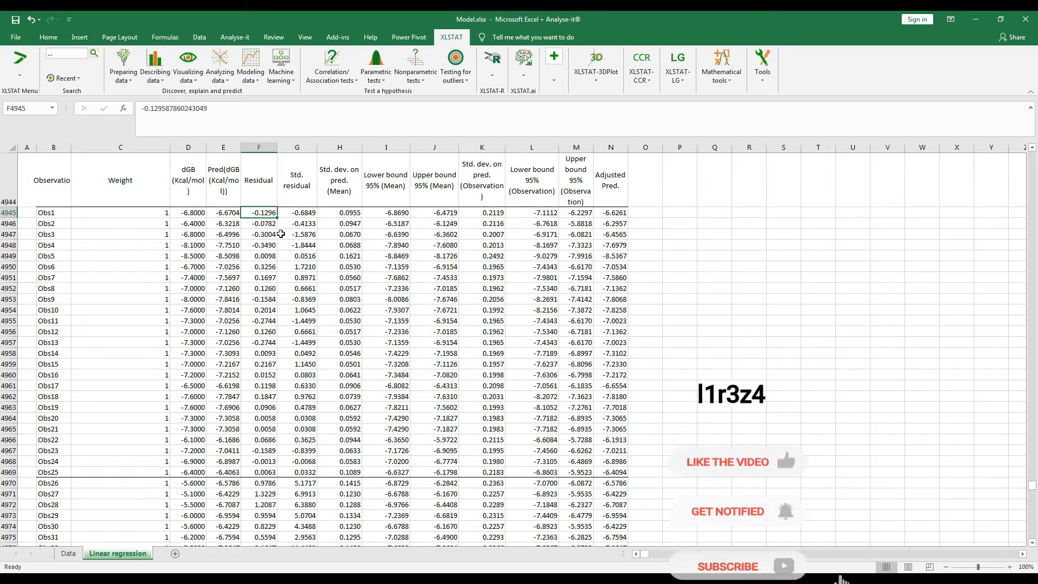
Examine the standardized residuals charts and the predicted versus actual dGB chart for the training and validation sets.
scroll(260, 281, "down", 5)
scroll(182, 296, "down", 1)
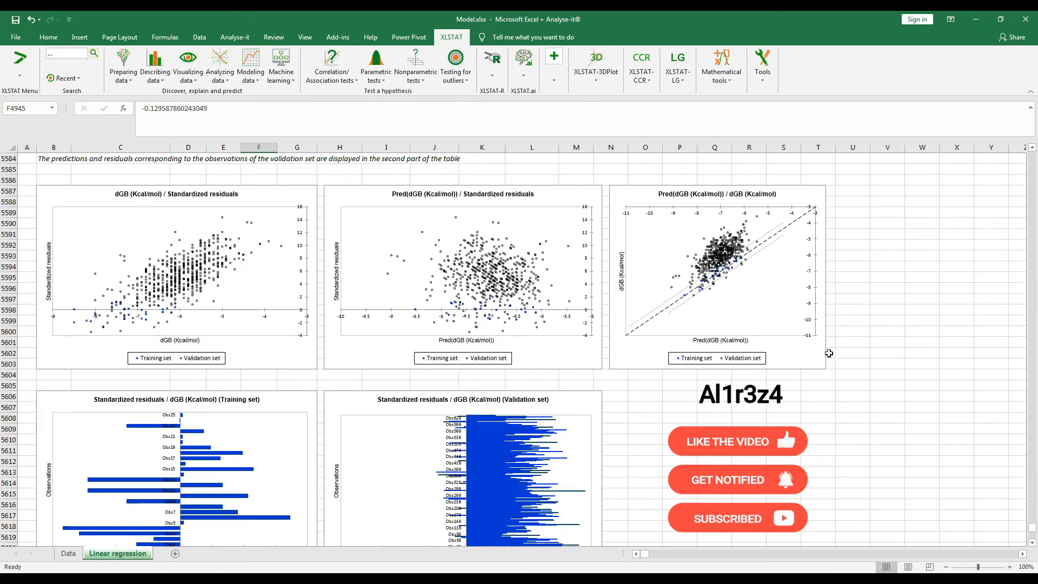
scroll(830, 353, "down", 1)
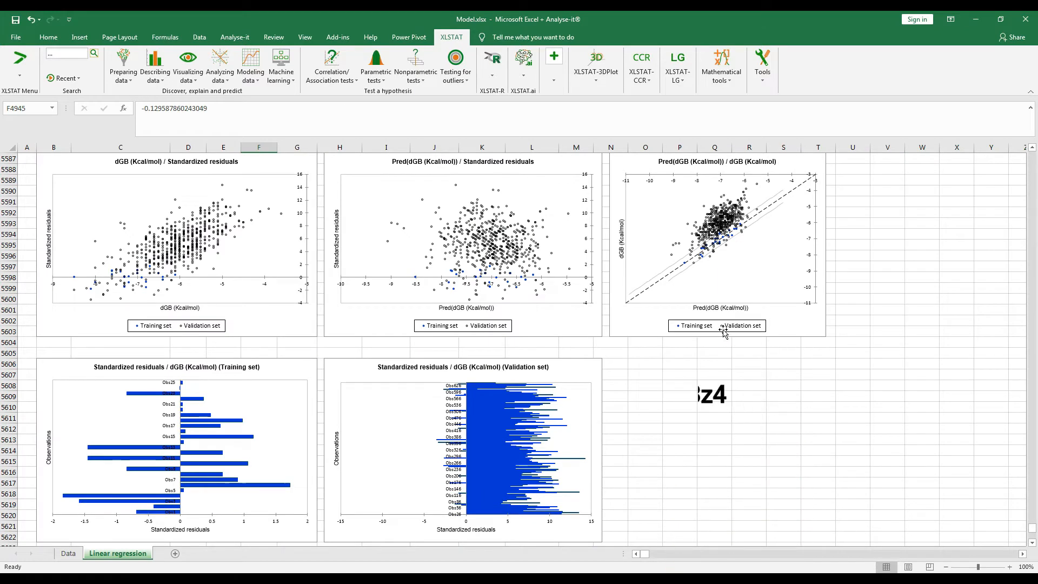
scroll(781, 312, "up", 1)
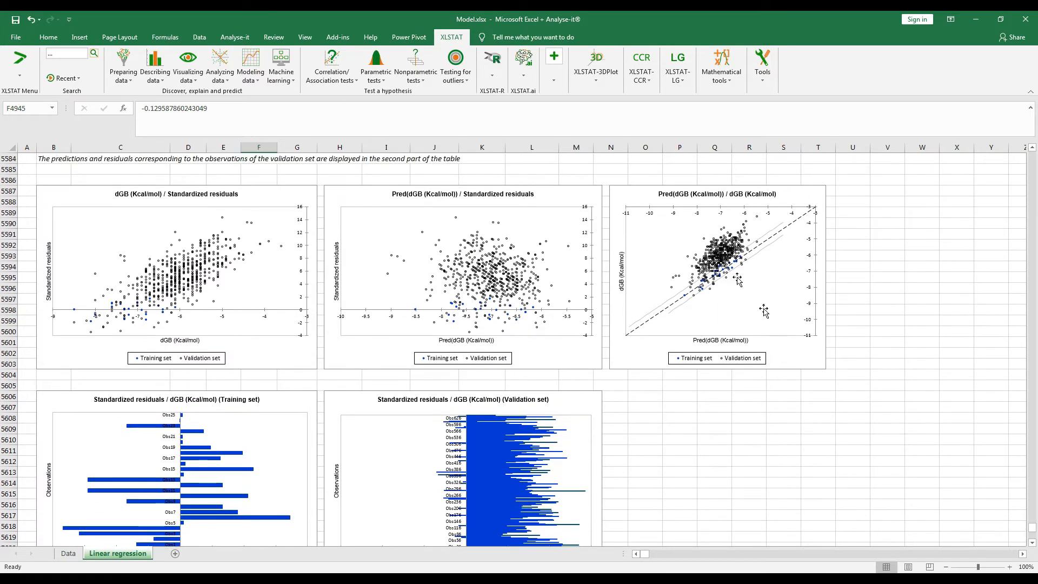
left_click(794, 369)
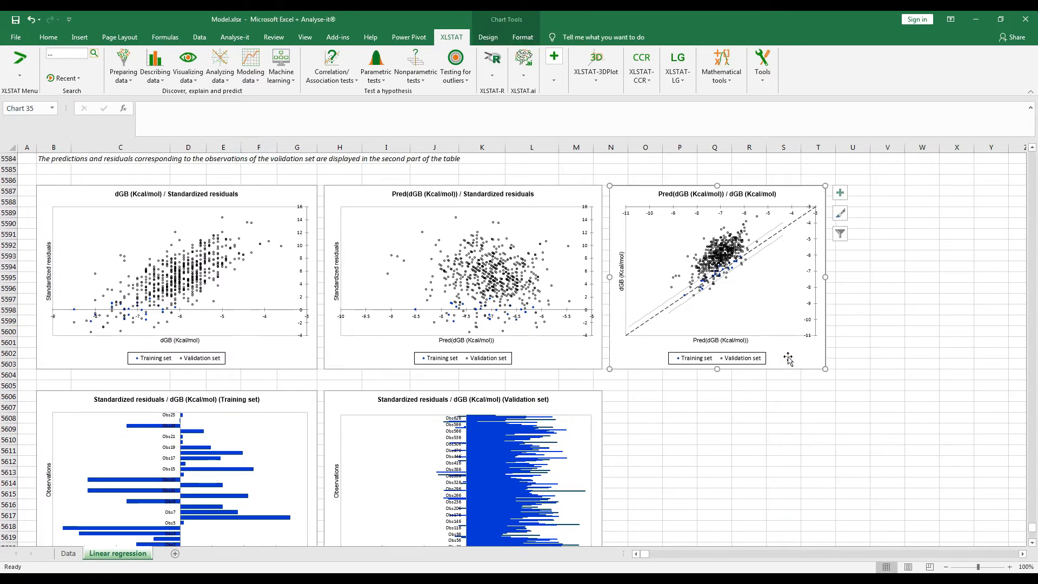
scroll(793, 342, "down", 1)
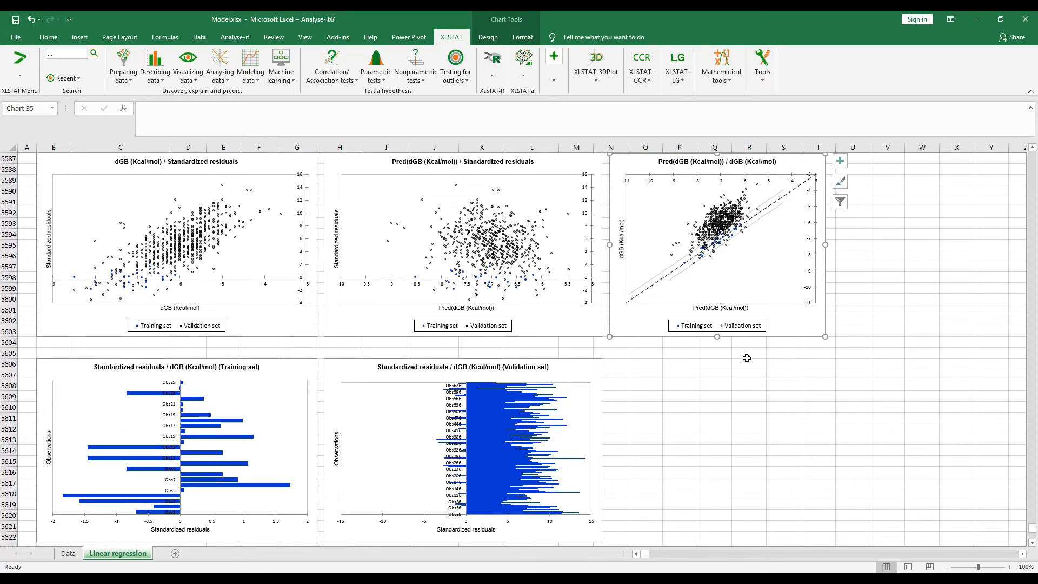
left_click(664, 371)
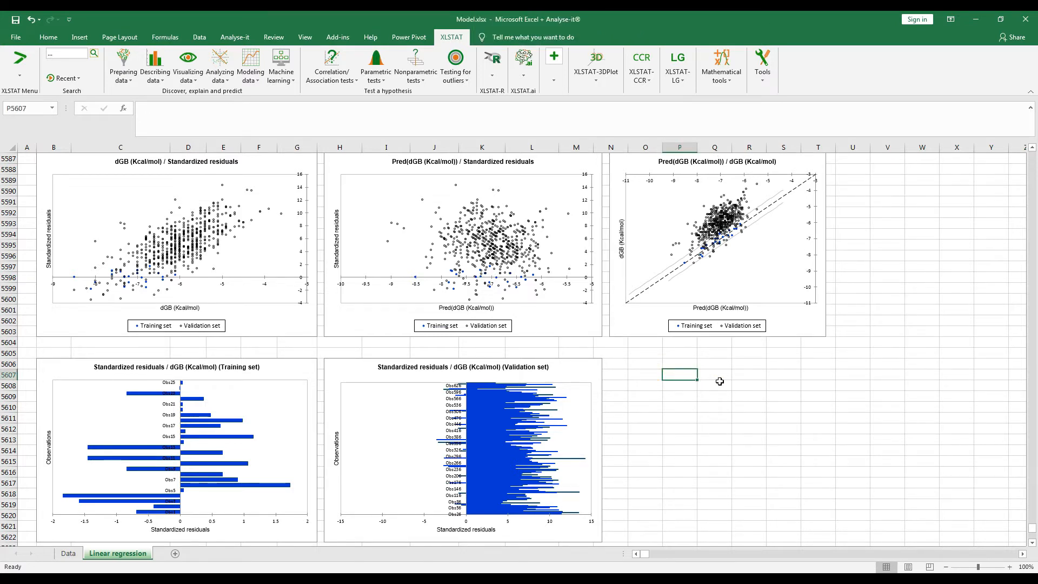
Return to the variables selection summary and select the variables listed for its four models.
scroll(719, 381, "down", 20)
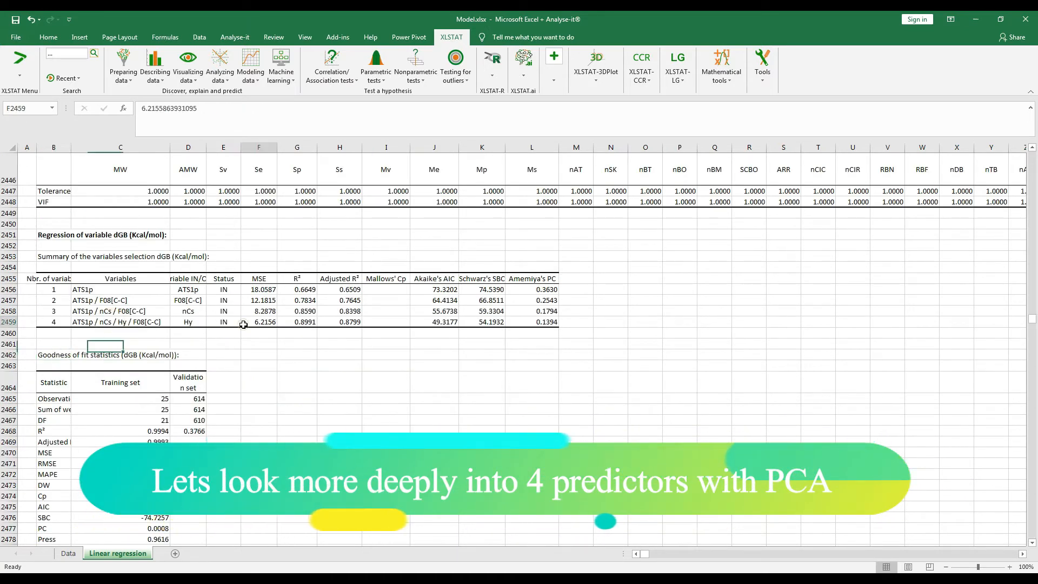
left_click_drag(111, 290, 112, 331)
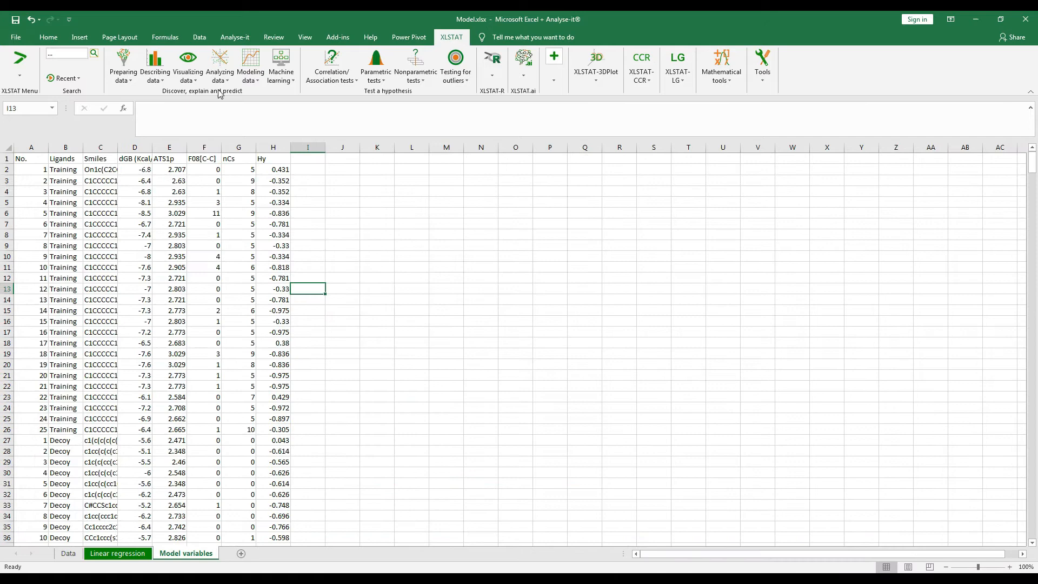
Start a Principal Component Analysis and set the observations/variables table to E1:H26 of the Model variables sheet.
left_click(219, 70)
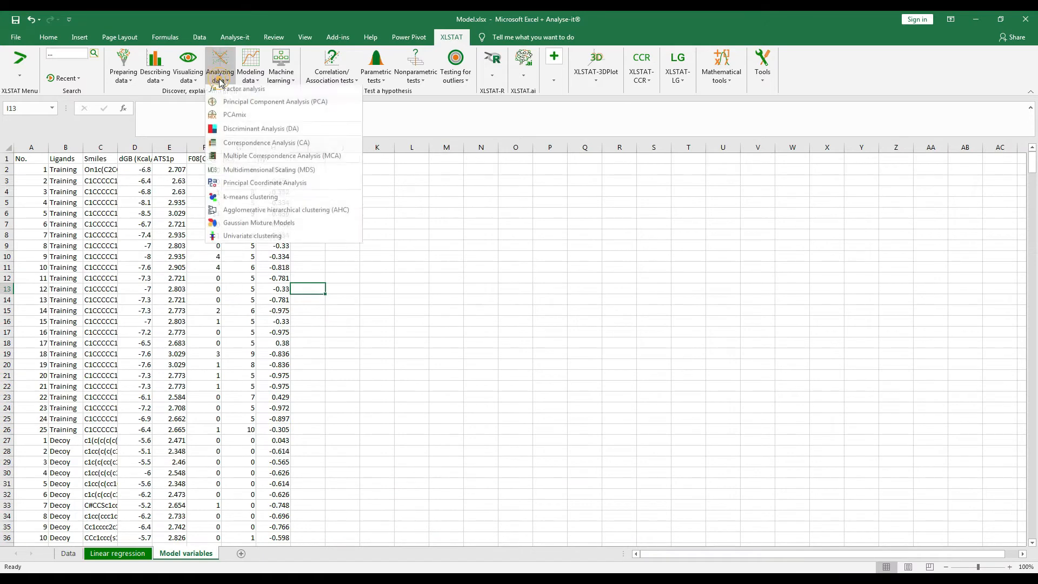
left_click(267, 107)
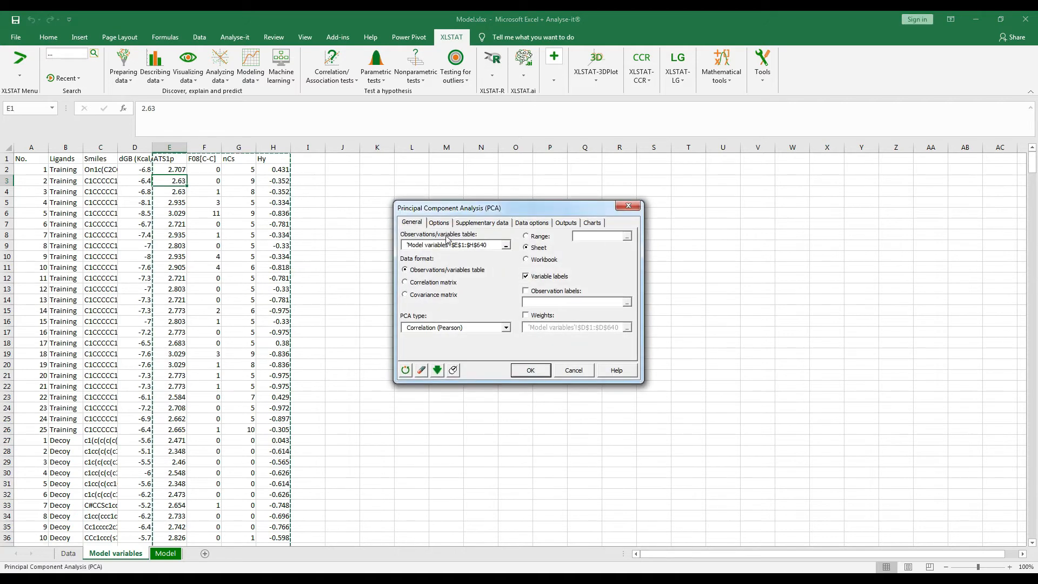
left_click(506, 245)
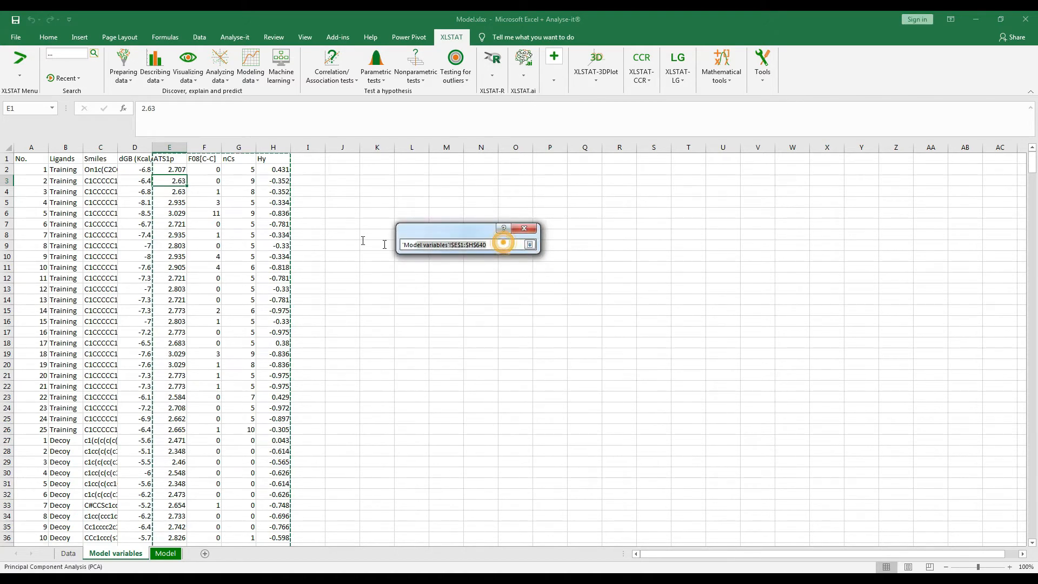
key("BackSpace")
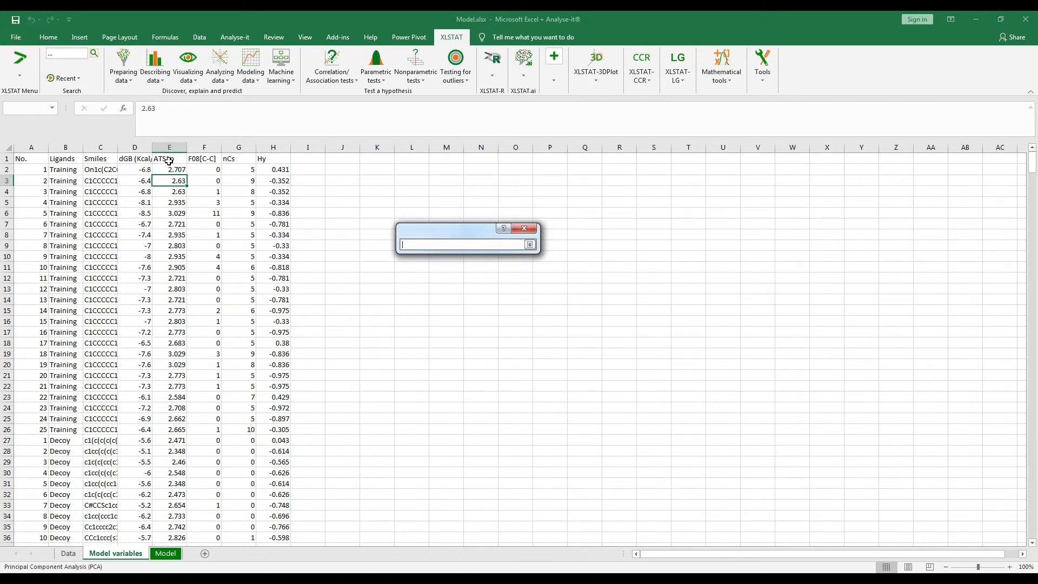
left_click_drag(170, 161, 277, 425)
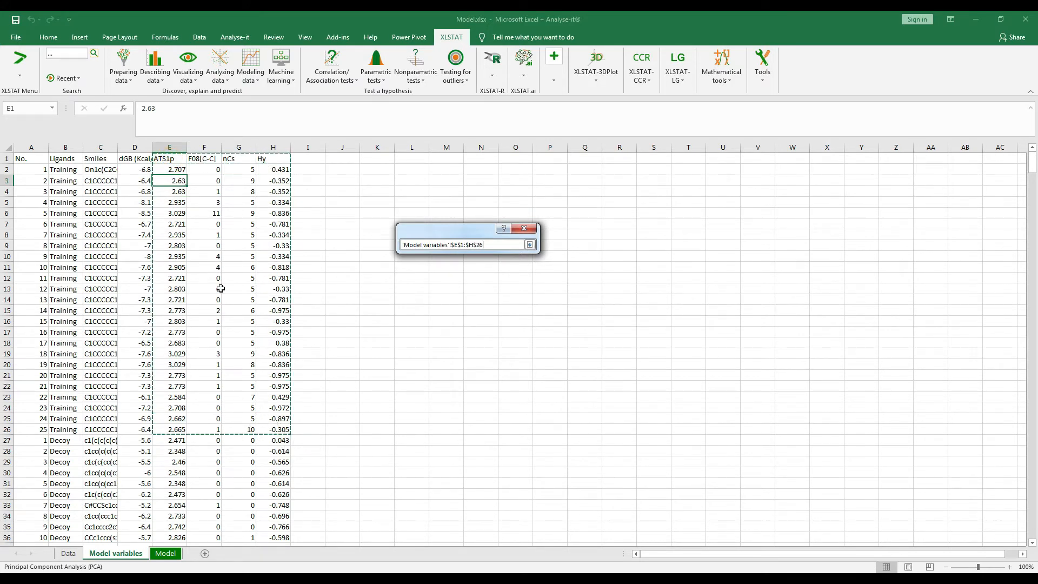
left_click(530, 244)
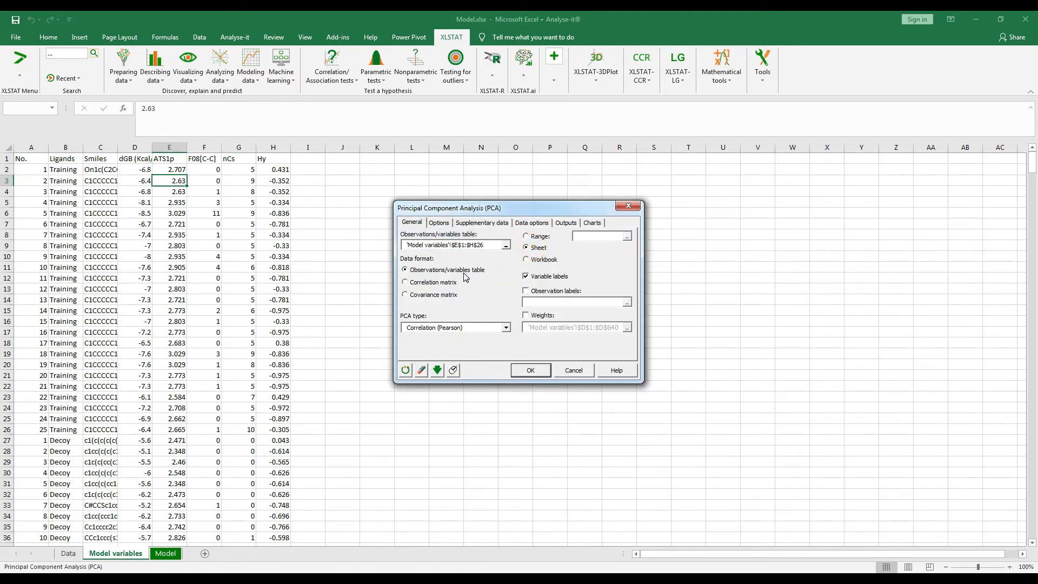
Check the output and chart options, run the PCA on the listed selection, and plot the results on axes F1 and F2.
left_click(567, 223)
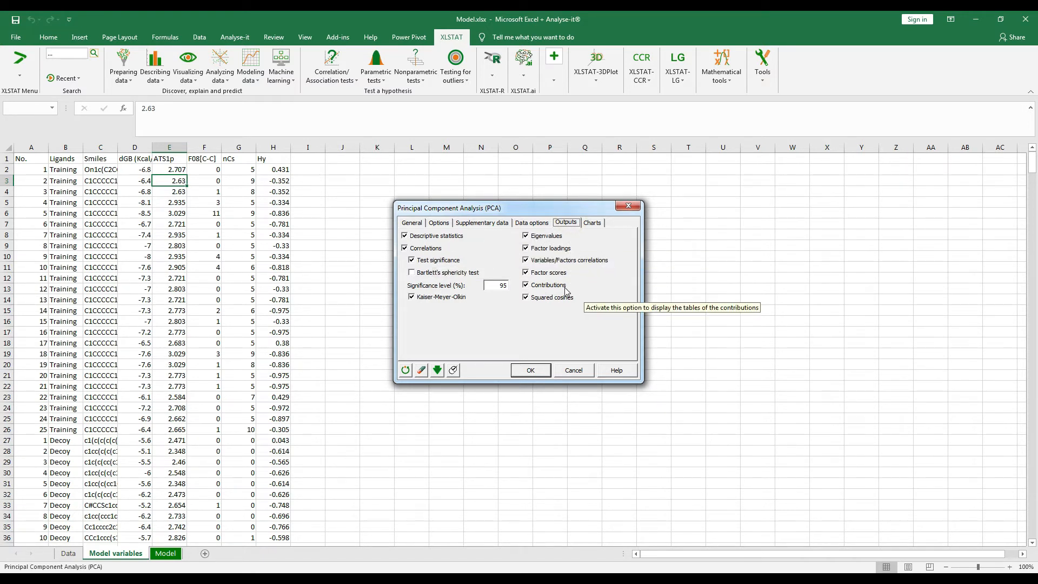
left_click(592, 223)
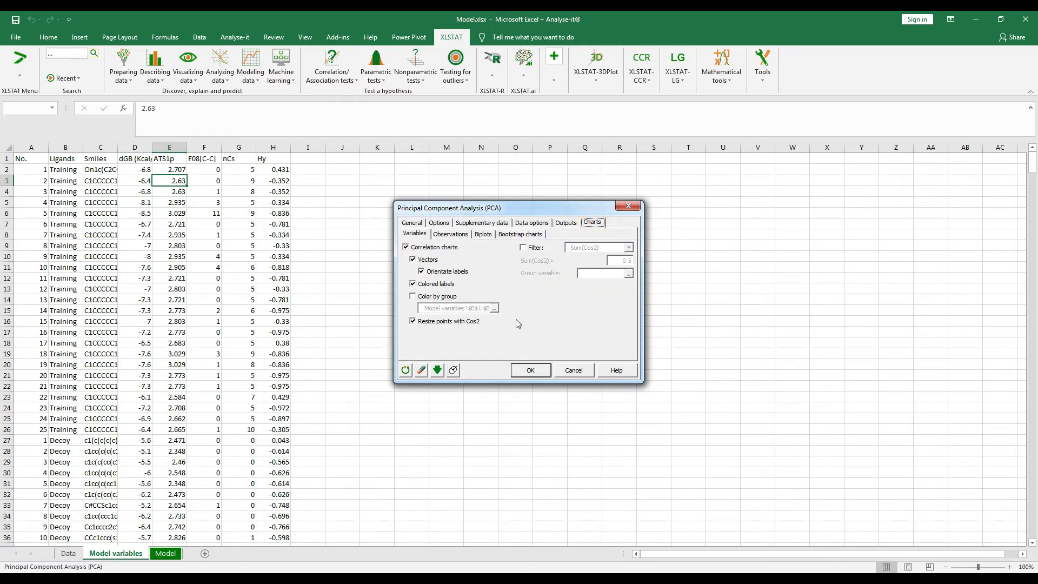
left_click(531, 370)
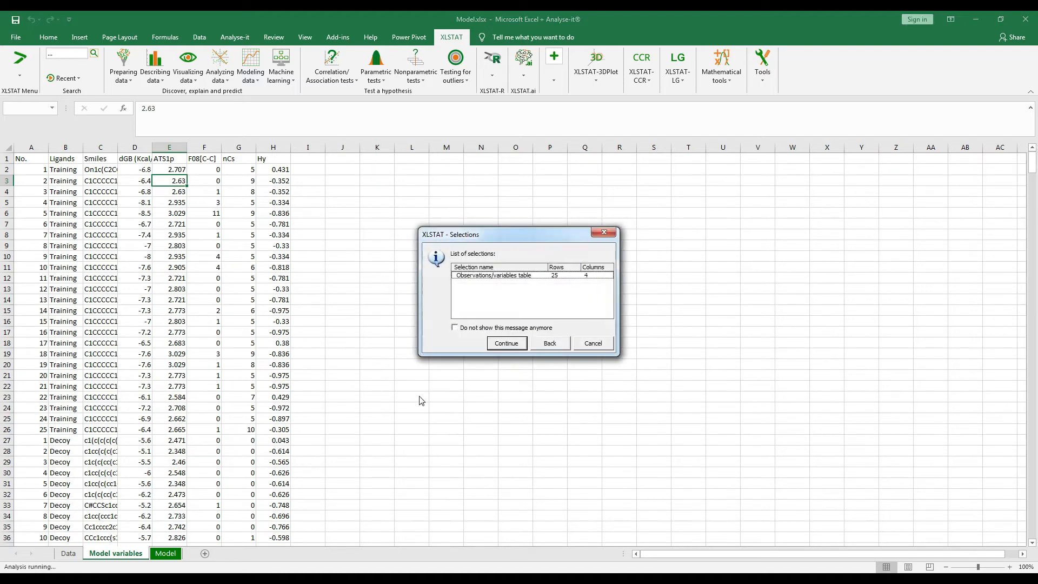
left_click(506, 344)
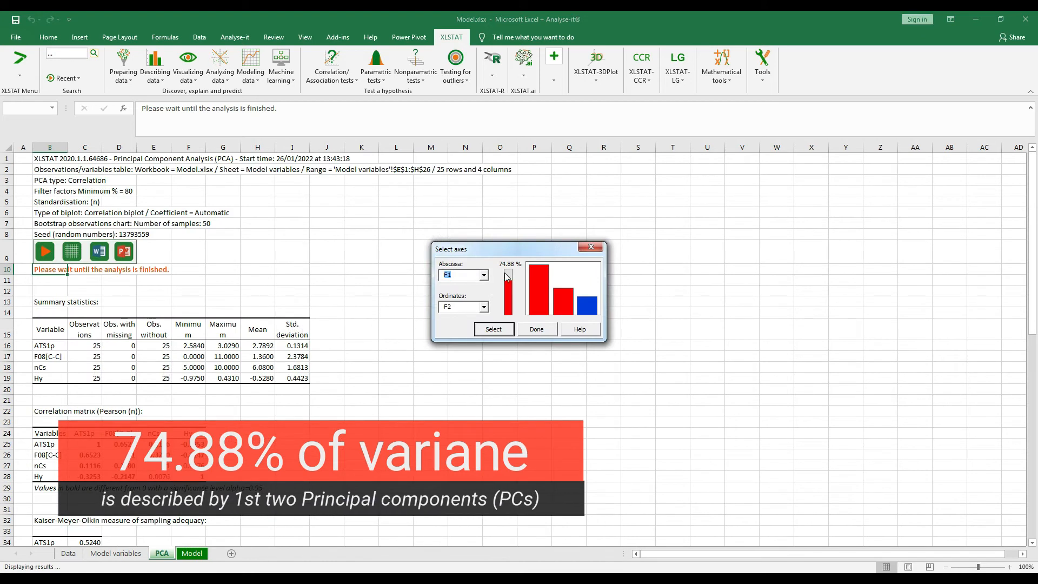
left_click(487, 331)
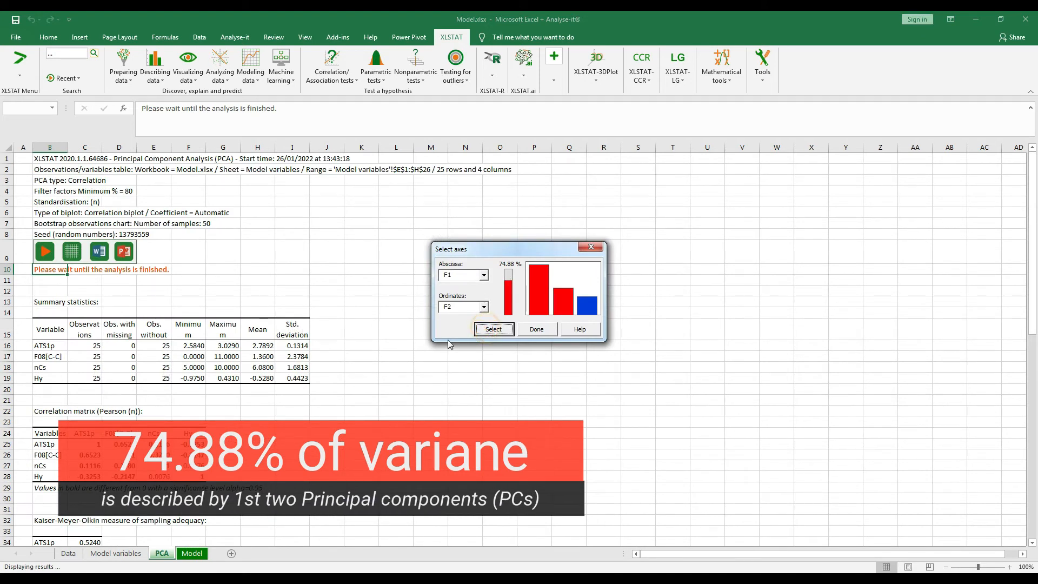
left_click(535, 328)
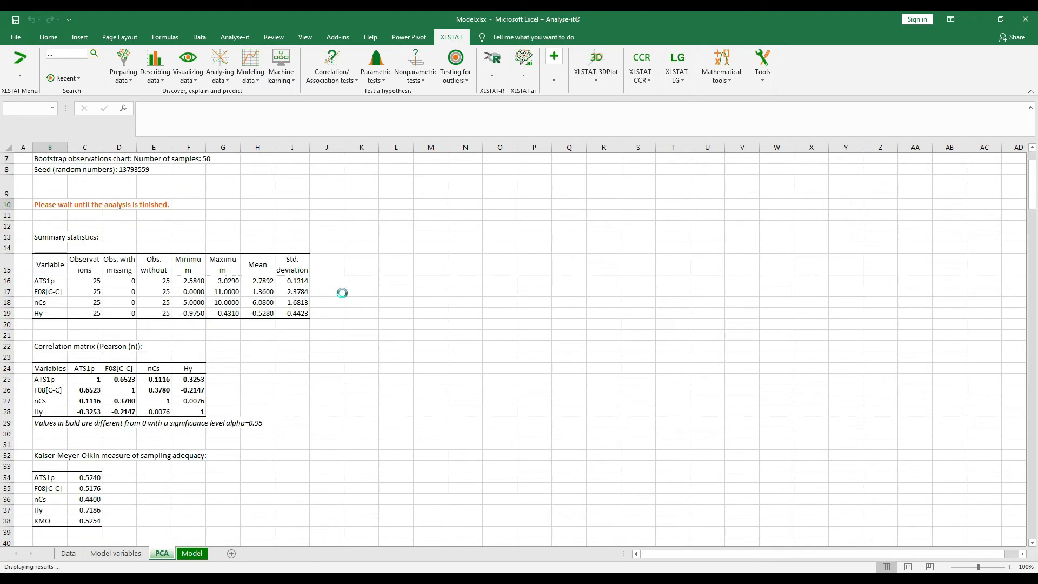
Review the PCA summary statistics, correlation matrix, KMO measure, eigenvalues, scree plot, eigenvectors, factor loadings and variable-factor correlations.
scroll(317, 319, "down", 4)
scroll(189, 287, "up", 1)
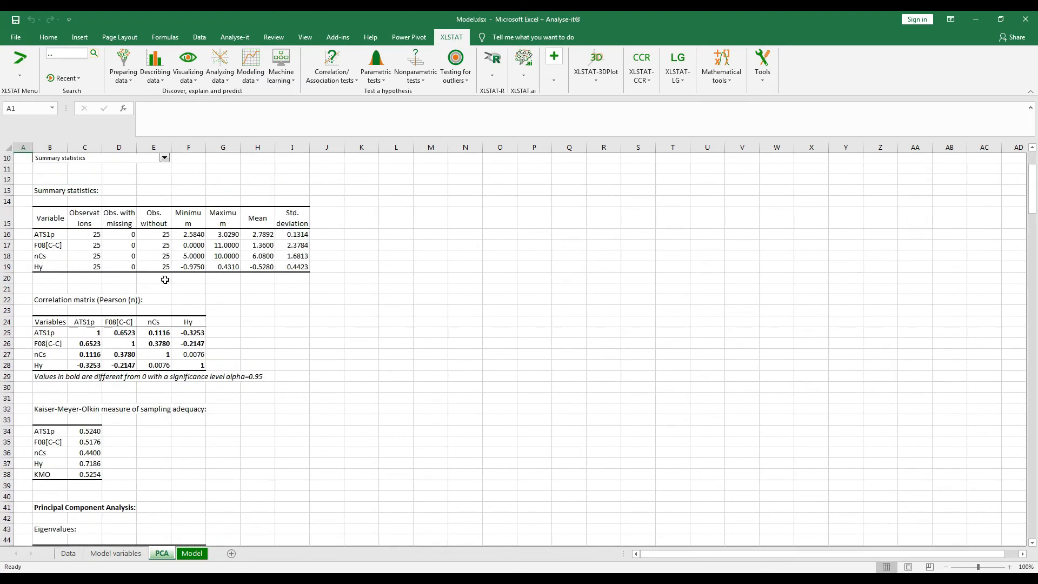
scroll(284, 336, "down", 1)
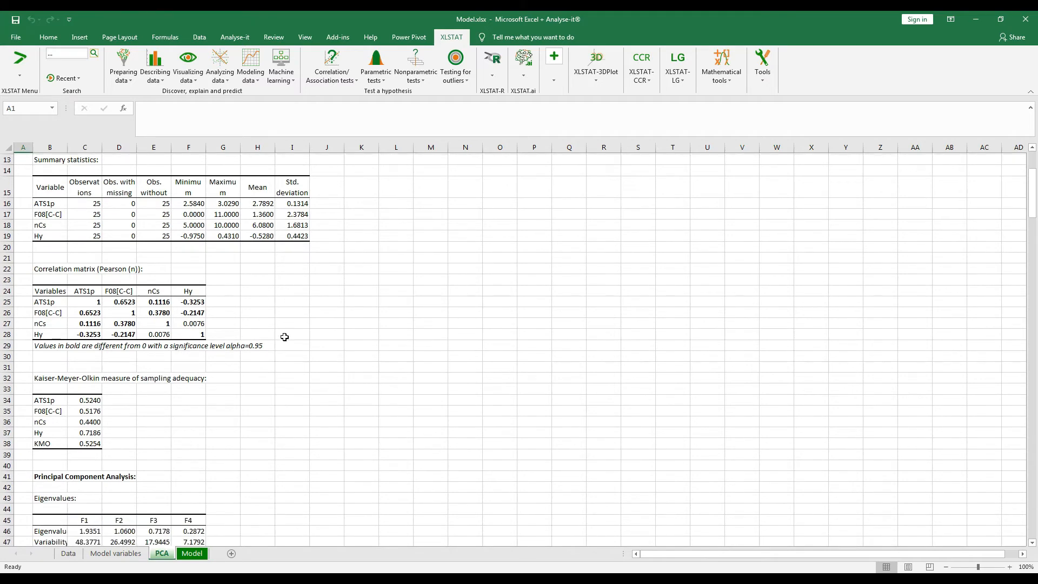
scroll(230, 397, "down", 1)
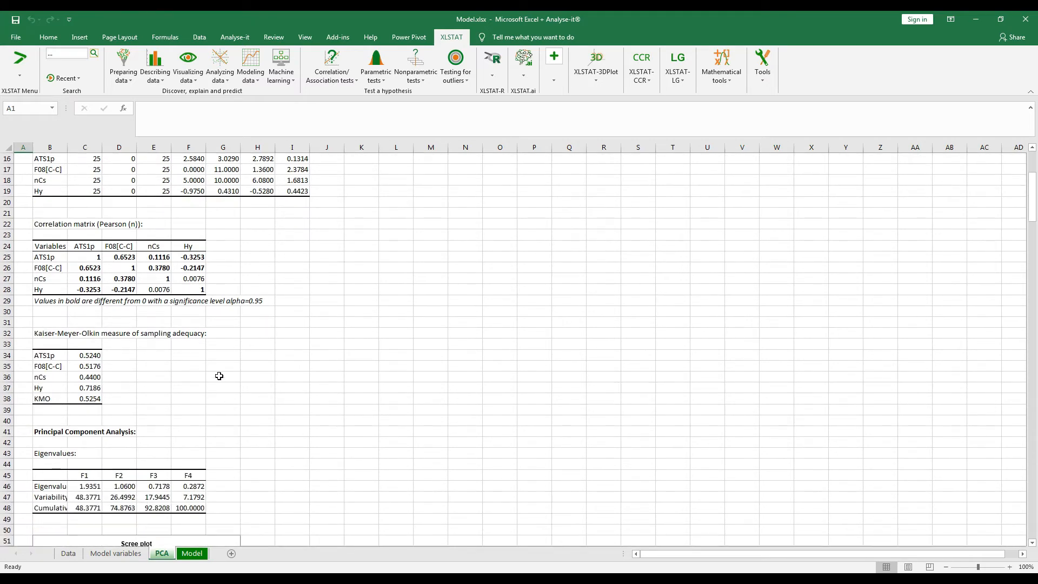
scroll(250, 368, "down", 6)
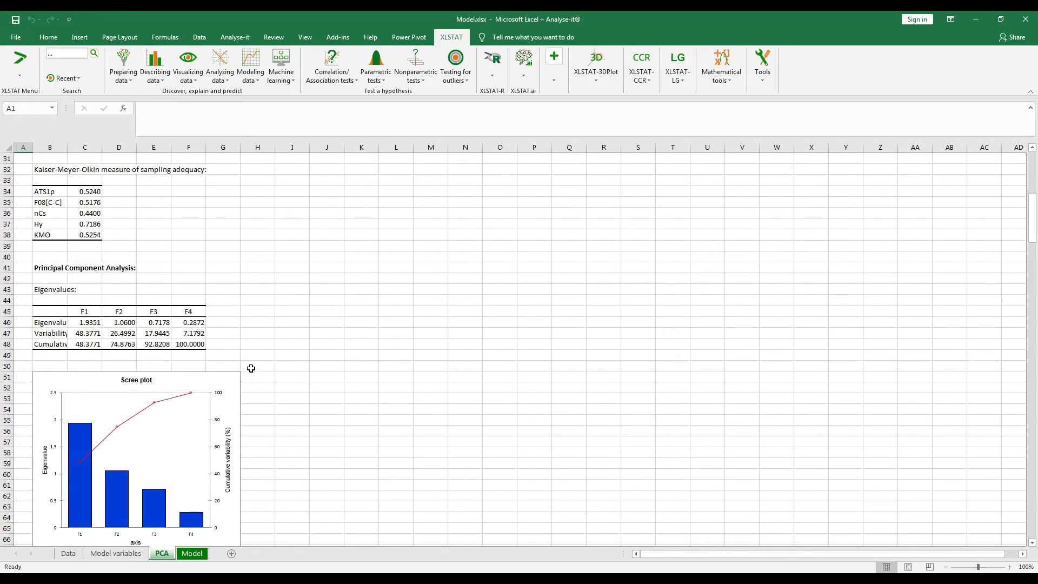
scroll(251, 362, "down", 5)
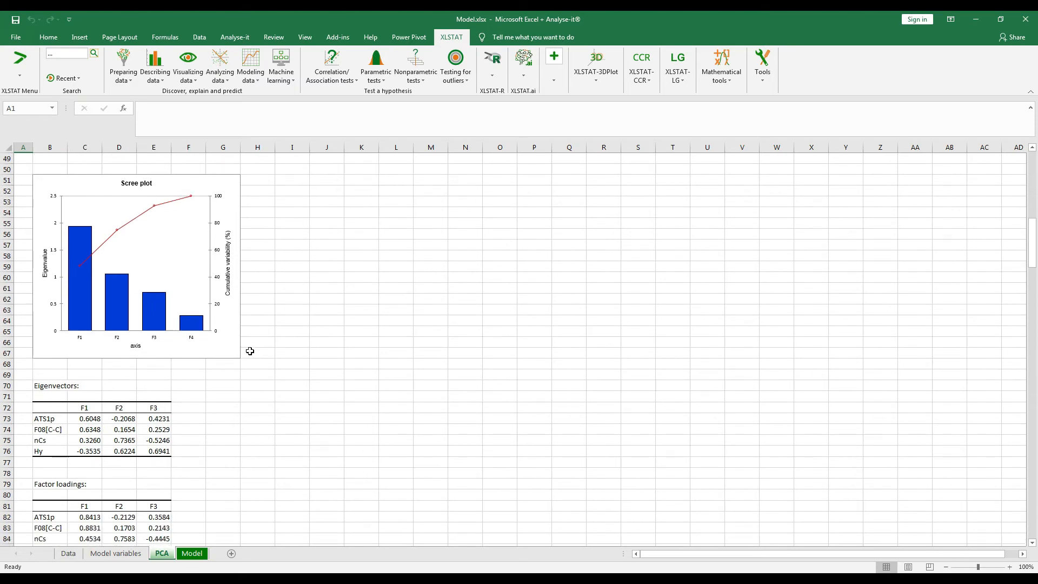
scroll(250, 343, "down", 4)
scroll(250, 344, "down", 9)
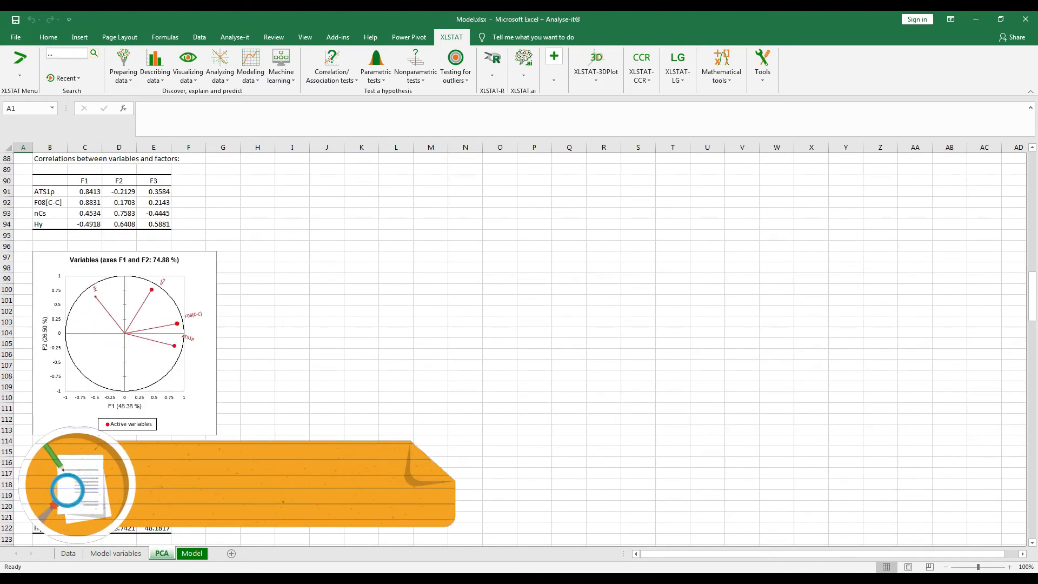
Reposition the ATS1p and F08[C-C] labels inside the circle of the Variables chart, next to their own vectors.
scroll(251, 329, "up", 4)
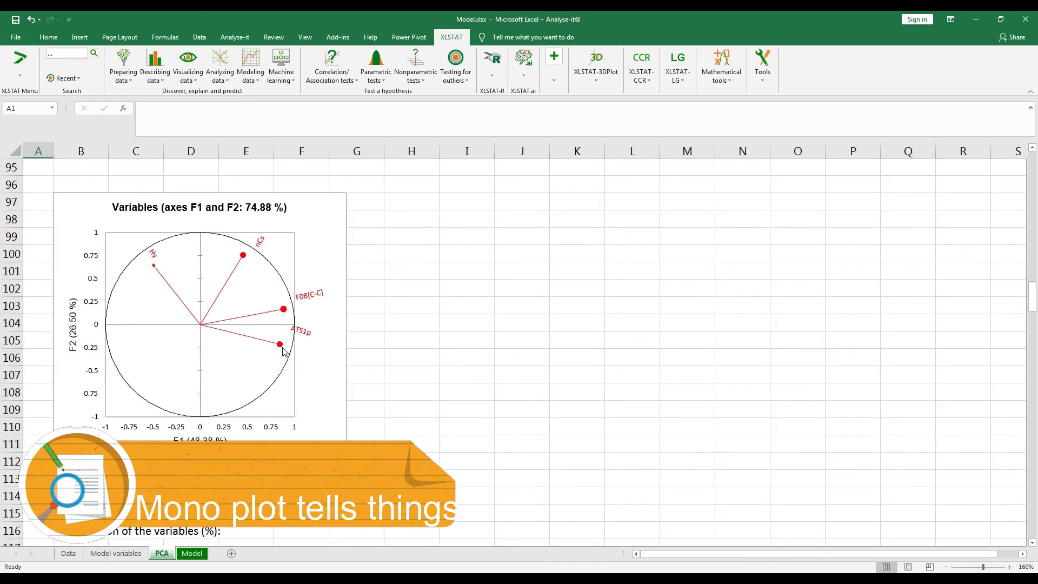
left_click(308, 334)
left_click(303, 338)
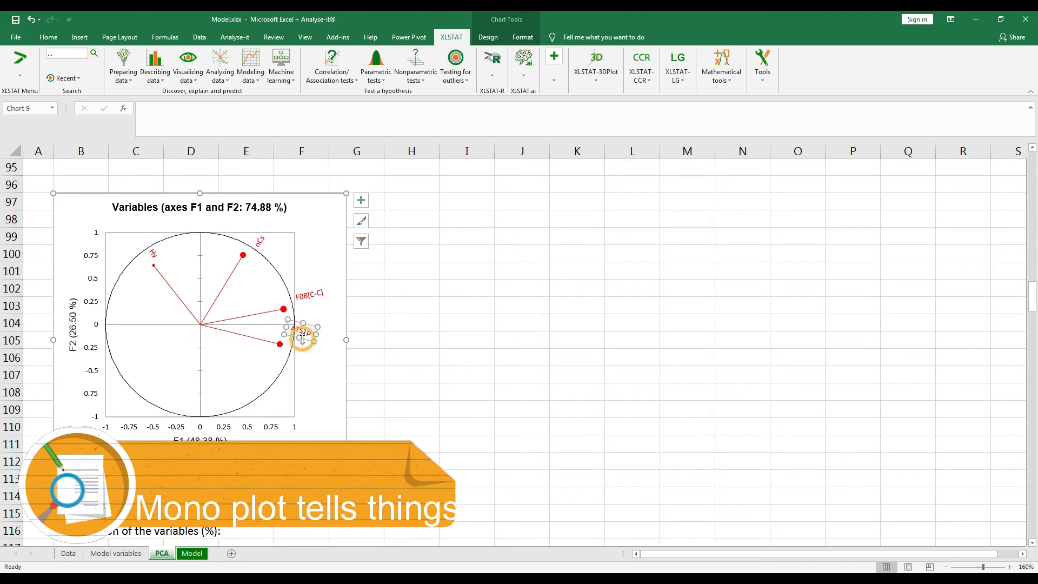
left_click_drag(302, 339, 308, 352)
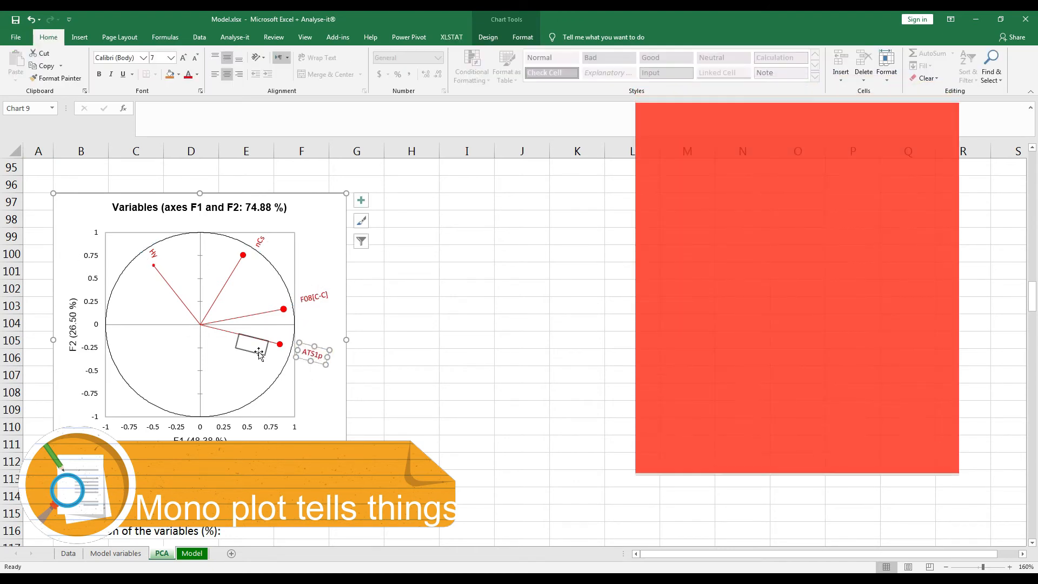
left_click_drag(256, 352, 256, 353)
left_click(321, 299)
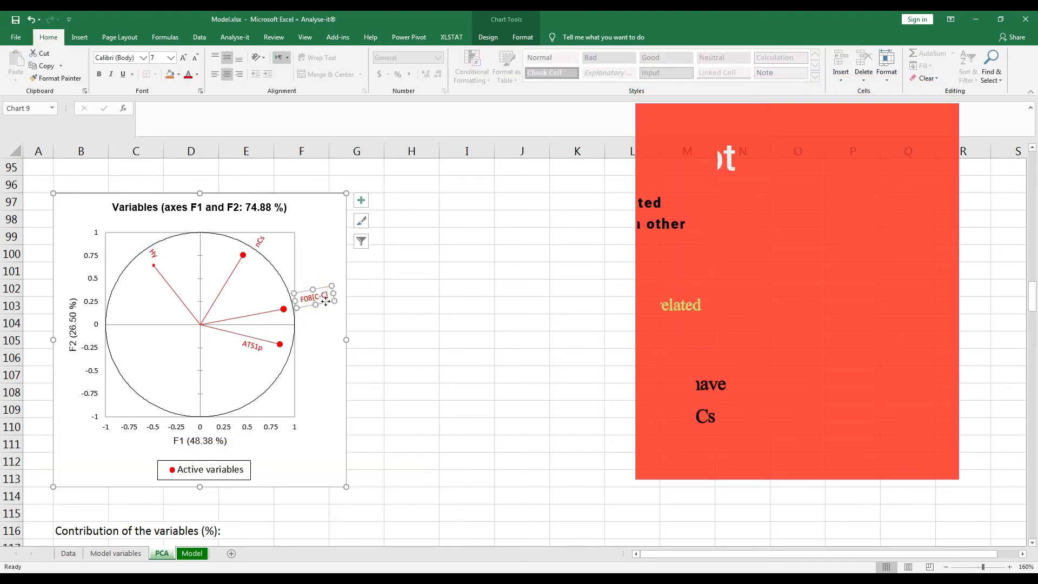
left_click_drag(321, 299, 268, 306)
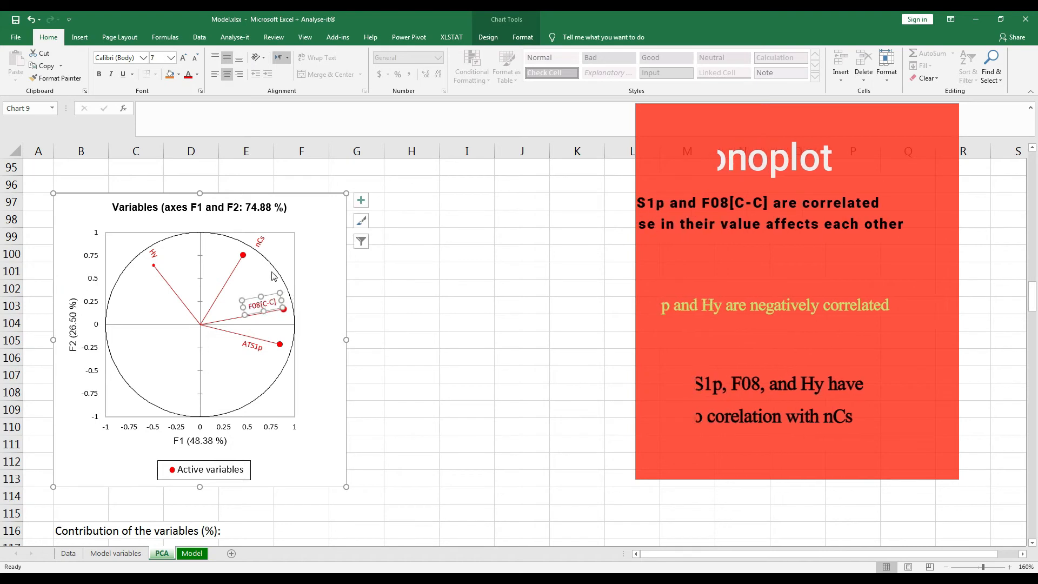
Move the nCs and Hy labels of the Variables chart inside the circle, close to their vectors.
left_click(261, 240)
left_click_drag(266, 241, 218, 273)
left_click(156, 257)
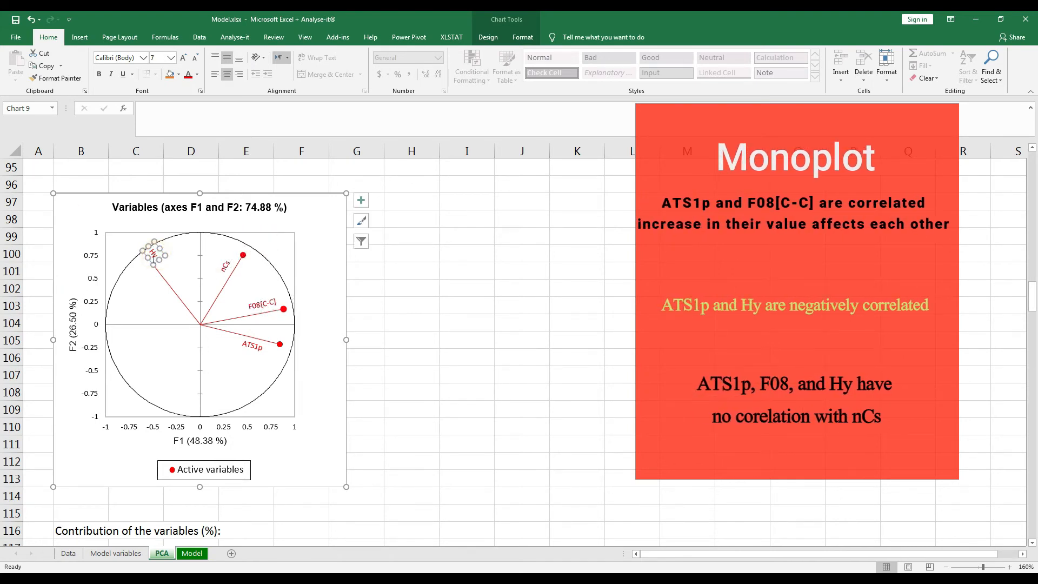
left_click_drag(153, 261, 163, 272)
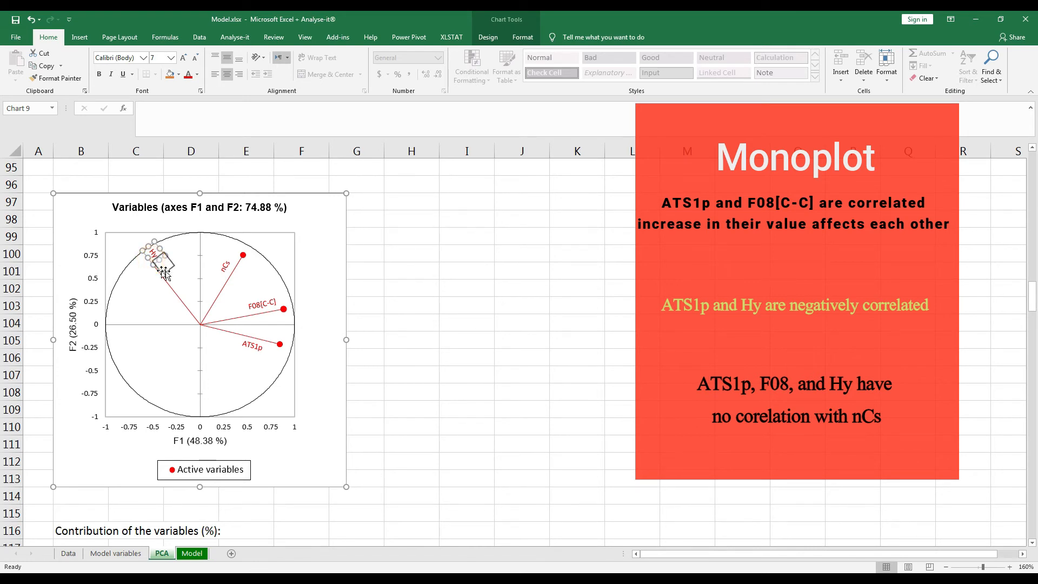
left_click(320, 304)
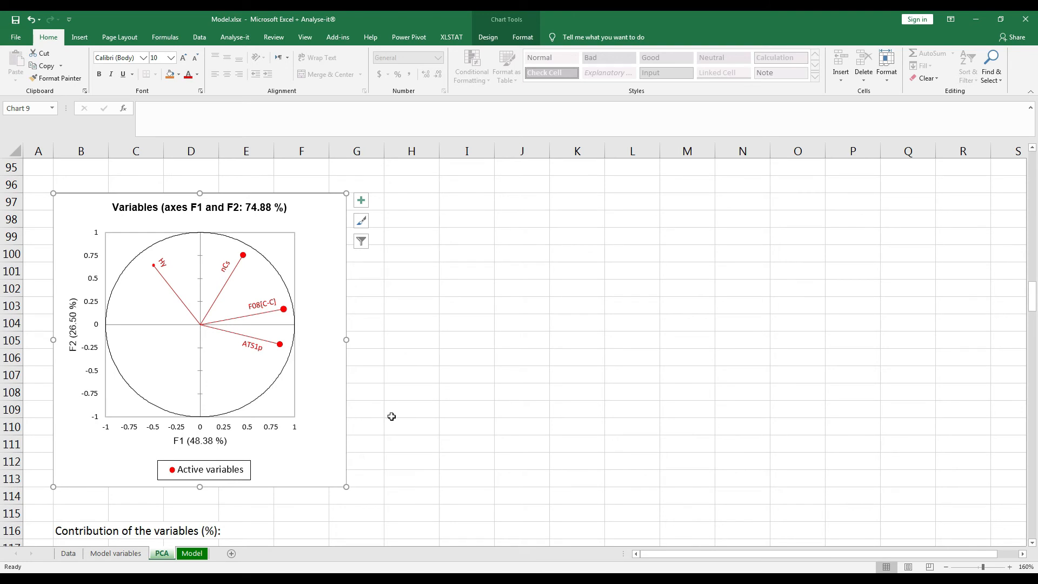
Examine the squared cosines, the factor scores, the Observations chart and the Bootstrap hulls chart on axes F1 and F2.
scroll(391, 417, "down", 9)
scroll(392, 416, "down", 9)
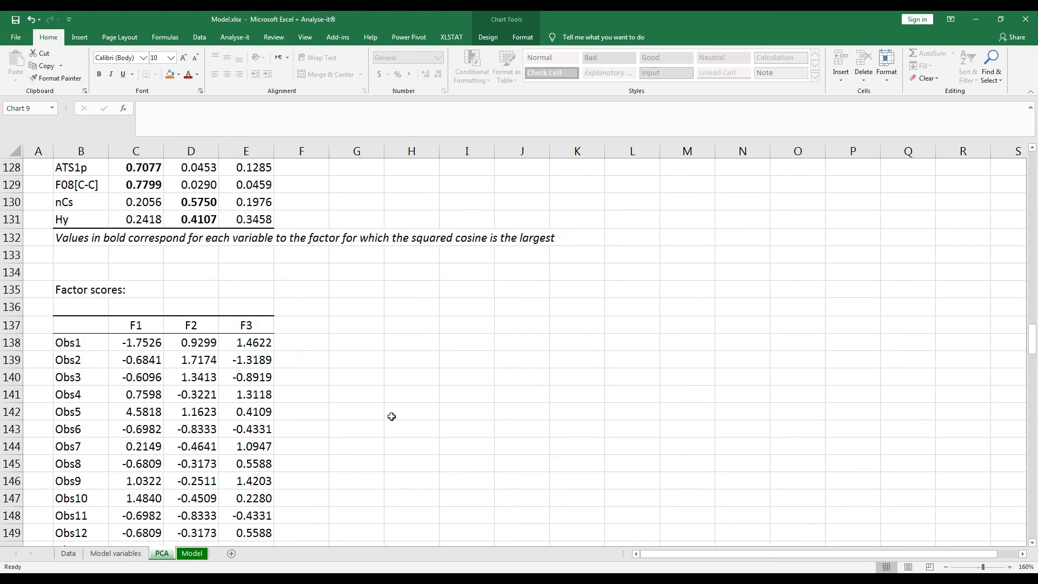
scroll(391, 416, "up", 2)
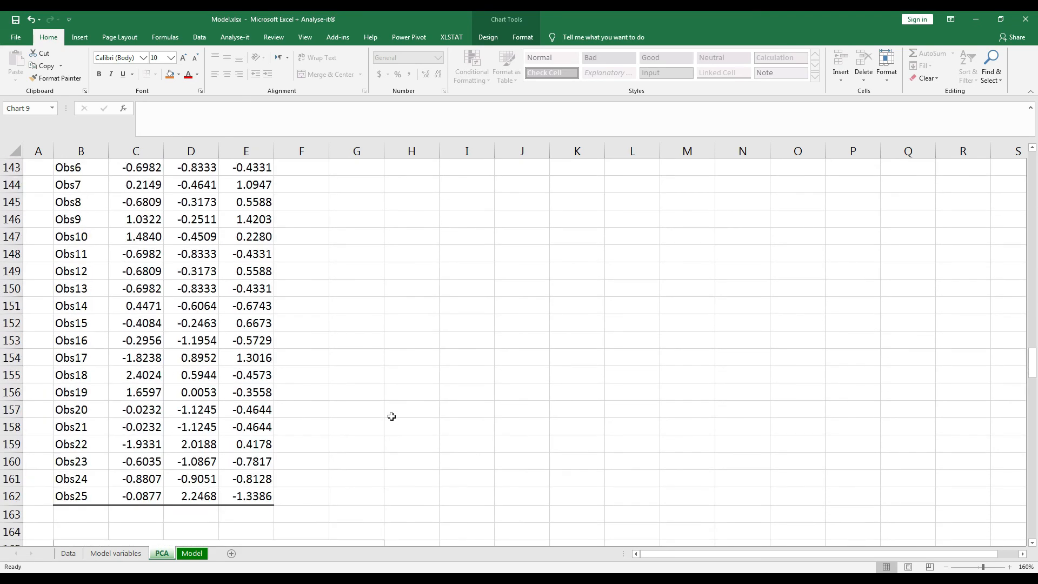
scroll(391, 417, "down", 8)
scroll(392, 416, "up", 1)
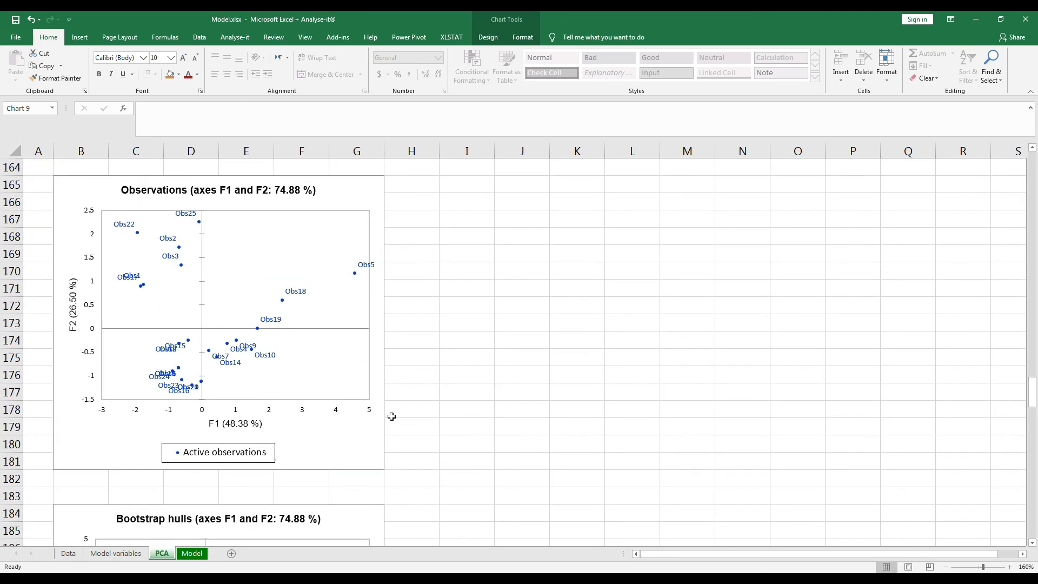
scroll(446, 393, "down", 5)
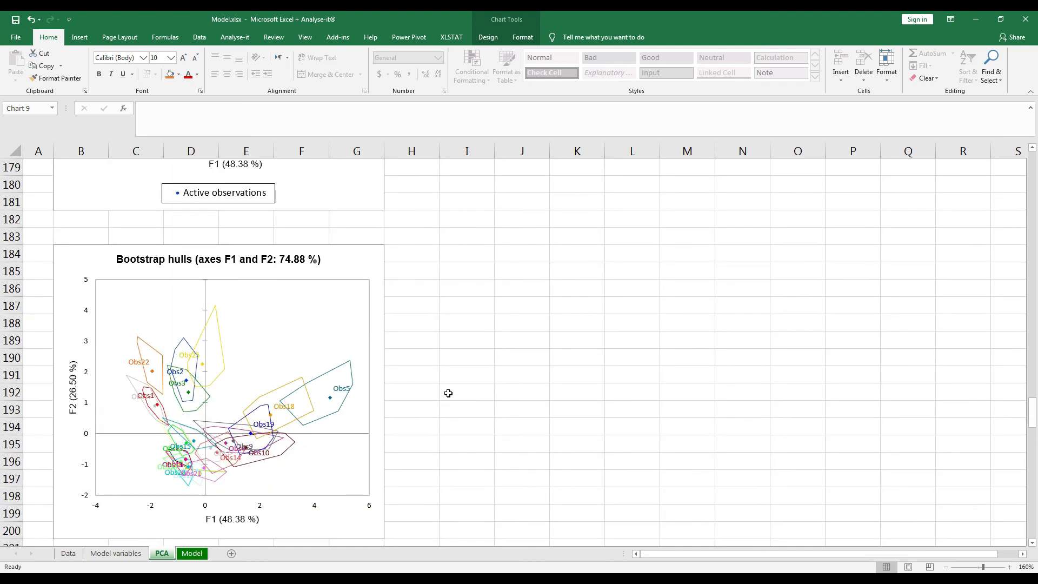
Examine the biplot of variables and observations on F1 and F2, and the table of the observations' contributions.
scroll(448, 393, "down", 1)
scroll(449, 393, "down", 6)
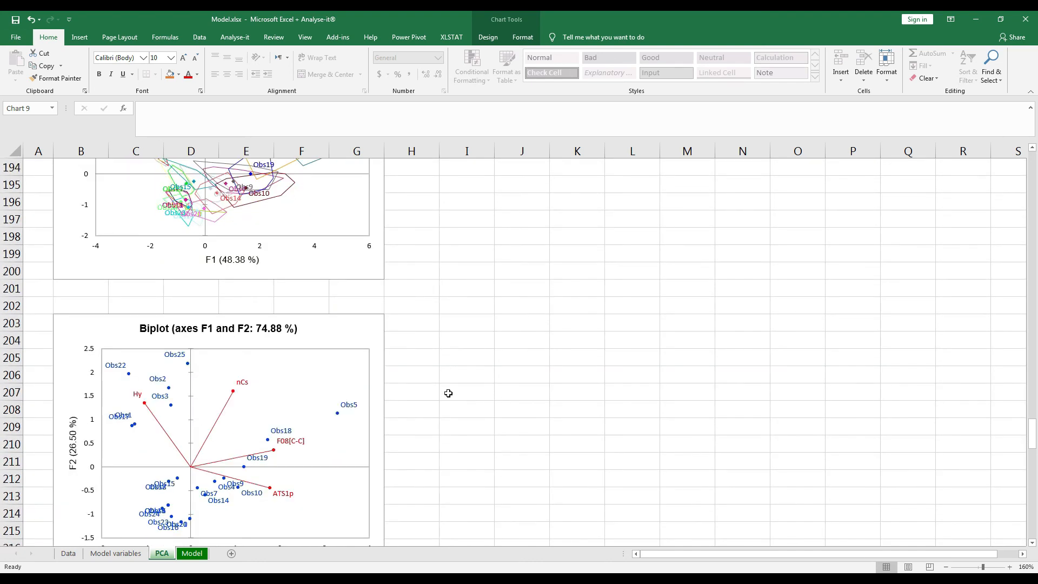
scroll(448, 393, "down", 1)
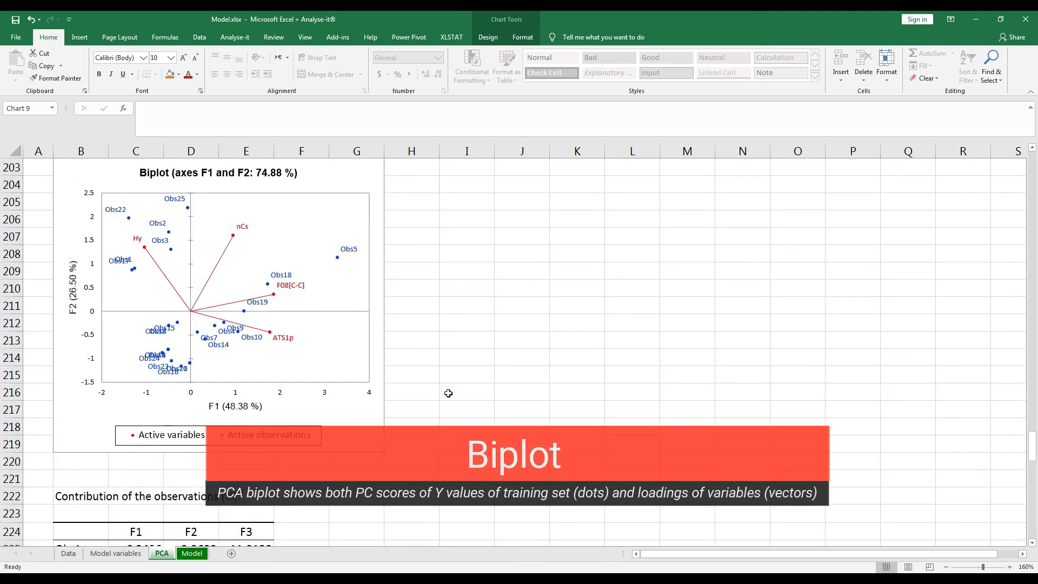
scroll(448, 393, "up", 1)
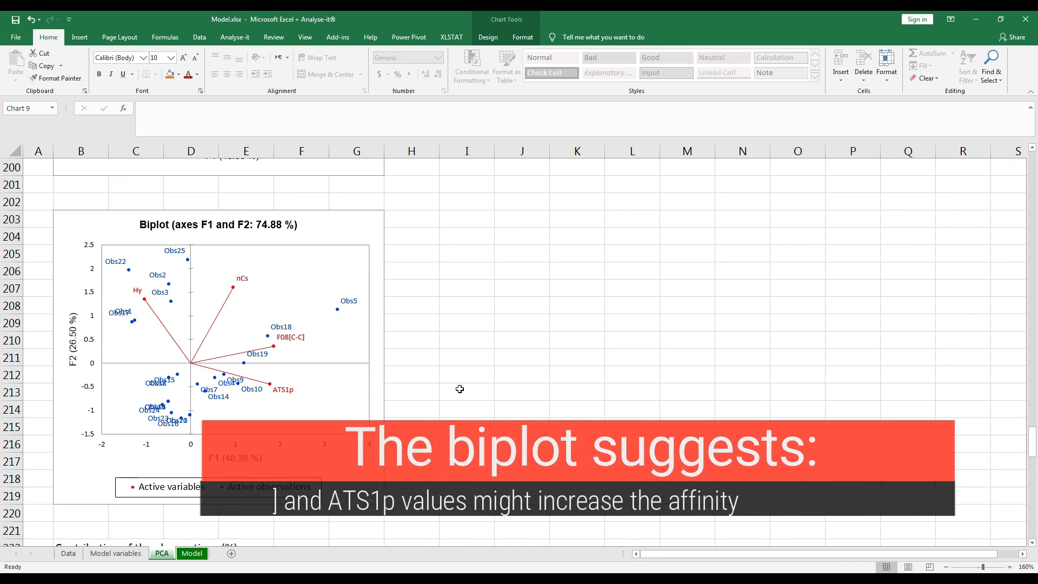
scroll(460, 389, "down", 1)
scroll(459, 389, "up", 1)
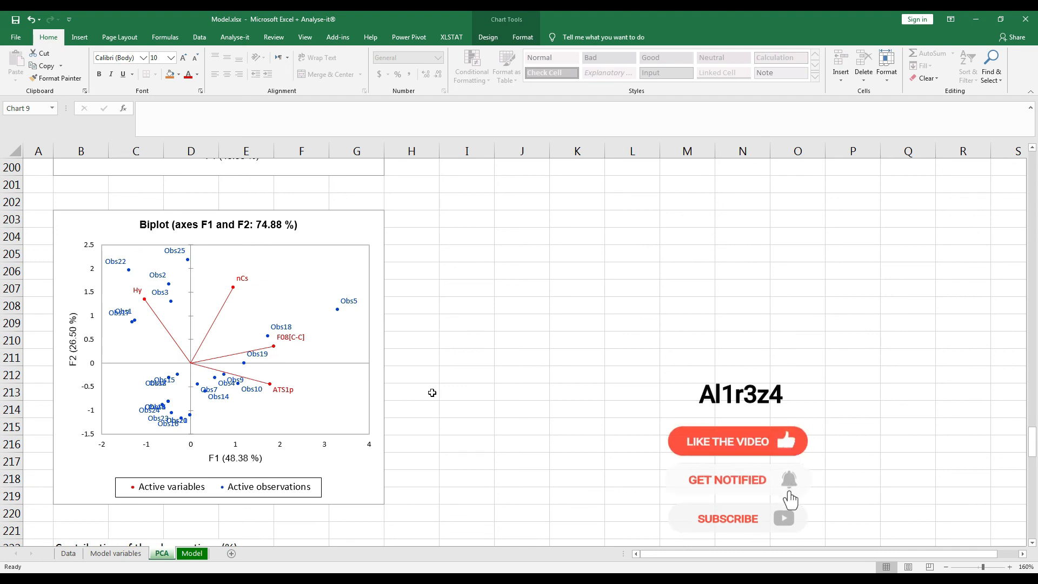
scroll(432, 393, "down", 15)
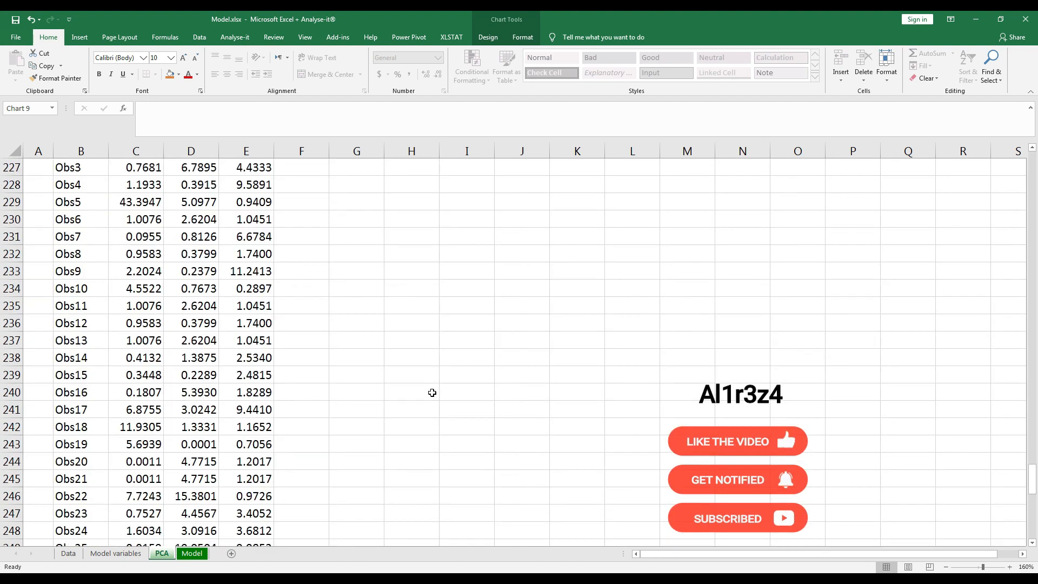